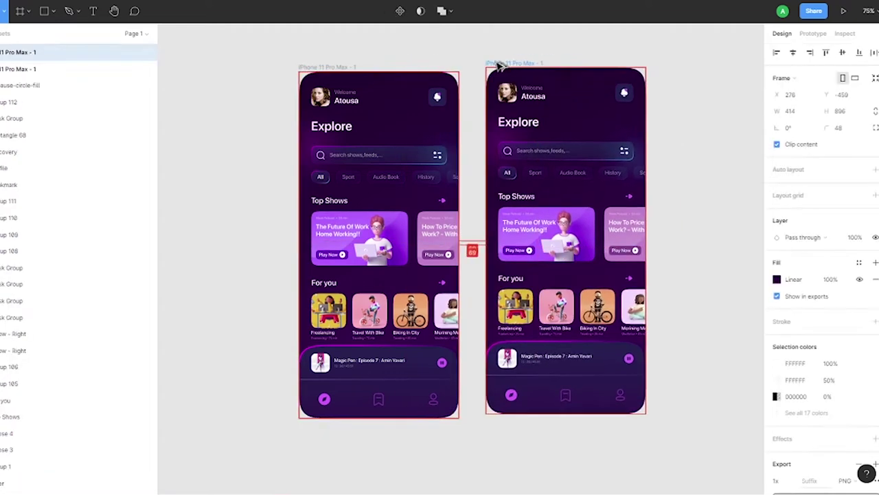
# - Delete the copied screen's middle content and stretch the player card up to near the top
pyautogui.scroll(2, 520, 341)
pyautogui.scroll(-1, 658, 151)
pyautogui.moveTo(691, 64); pyautogui.dragTo(467, 311)
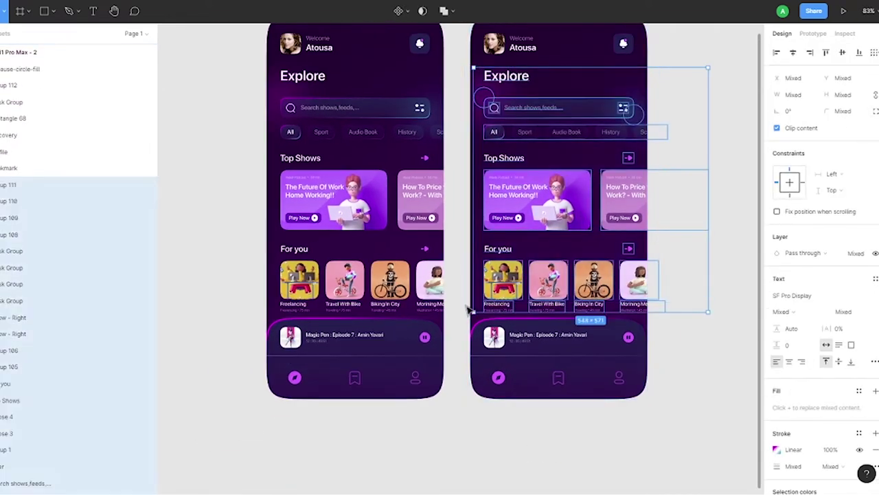
pyautogui.press('Delete')
pyautogui.moveTo(561, 321); pyautogui.dragTo(500, 53)
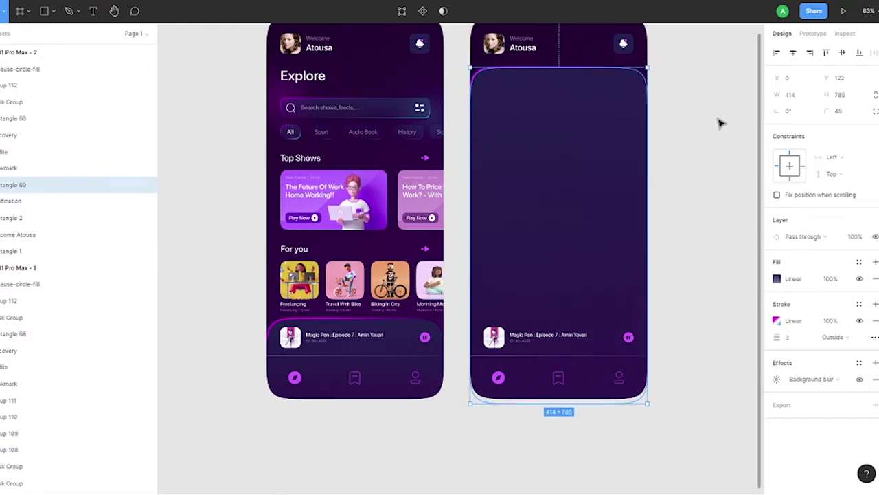
# - Draw a 36×6 handle bar at the card's top with corner radius 3
pyautogui.press('r')
pyautogui.scroll(3, 543, 75)
pyautogui.moveTo(524, 72); pyautogui.dragTo(558, 78)
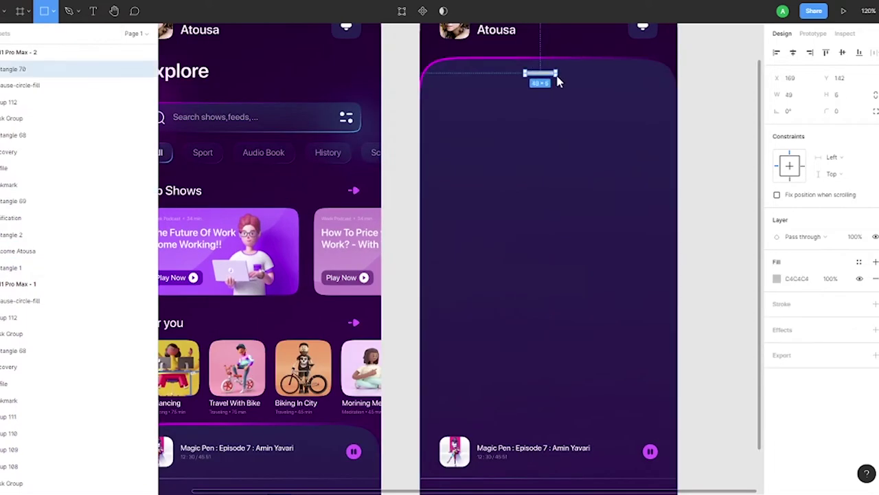
pyautogui.press('Return')
pyautogui.hotkey('shift', '2')
pyautogui.click(836, 110)
pyautogui.write('3')
pyautogui.press('Return')
# - Fill the handle bar with purple D271FD
pyautogui.scroll(-5, 471, 87)
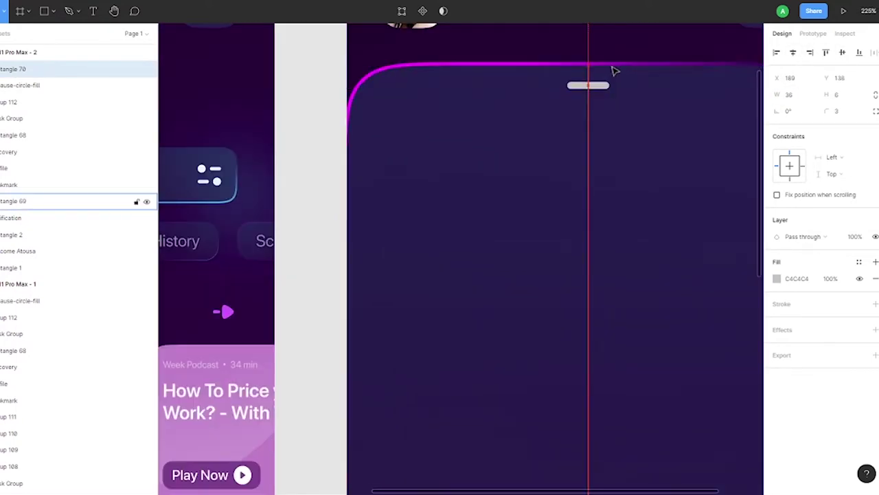
pyautogui.scroll(-3, 568, 145)
pyautogui.click(777, 276)
pyautogui.click(655, 392)
pyautogui.click(677, 63)
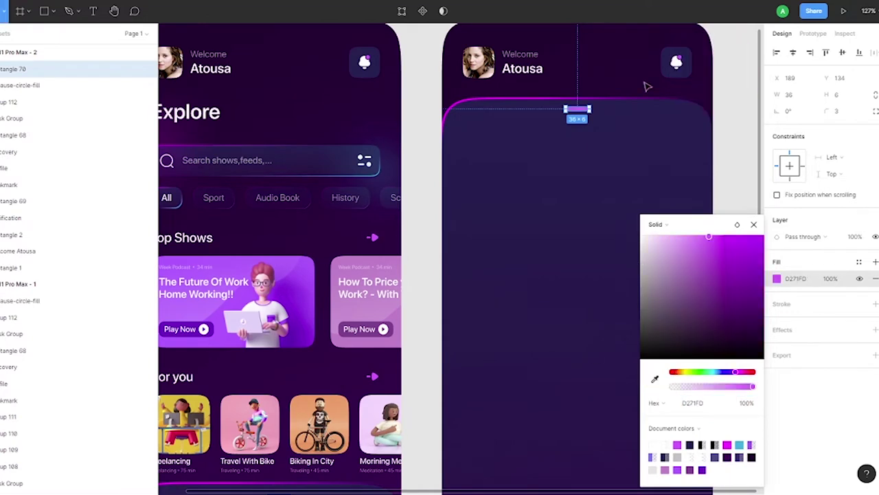
pyautogui.press('Escape')
# - Check the handle bar, then select the player's thumbnail artwork
pyautogui.click(579, 112)
pyautogui.click(733, 92)
pyautogui.scroll(-3, 733, 92)
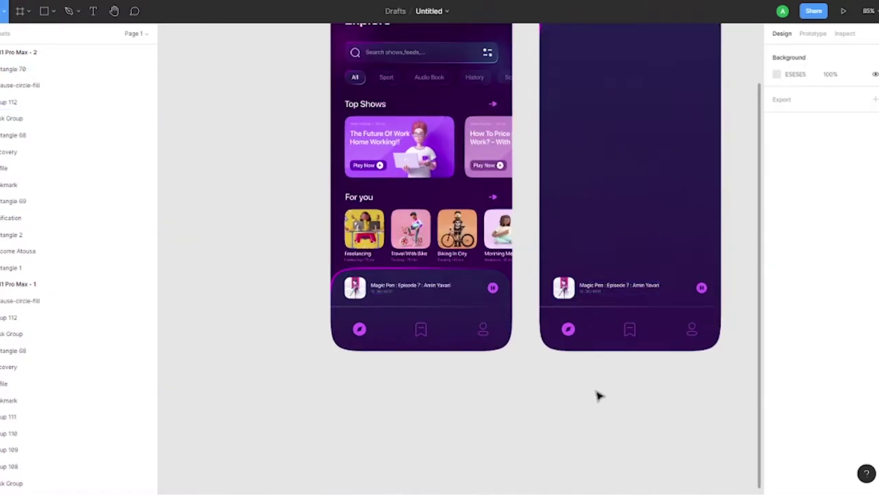
pyautogui.scroll(2, 598, 394)
pyautogui.click(510, 366)
# - Move the thumbnail into the card, size it 164×164 with radius 32, and centre it
pyautogui.moveTo(510, 365); pyautogui.dragTo(579, 158)
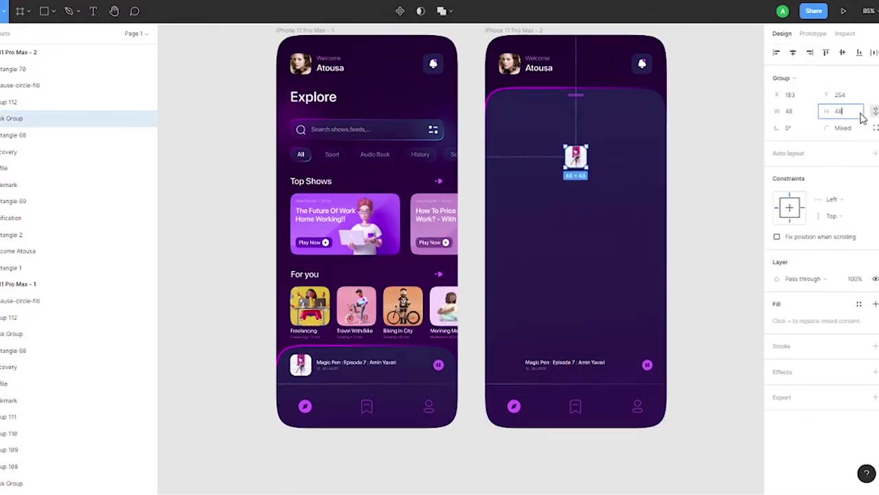
pyautogui.write('164')
pyautogui.press('Return')
pyautogui.click(842, 128)
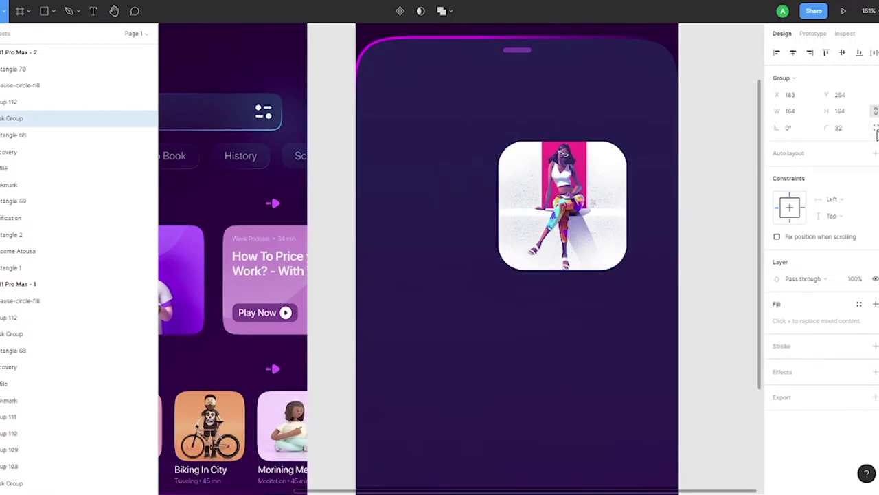
pyautogui.click(876, 128)
pyautogui.moveTo(564, 206); pyautogui.dragTo(524, 177)
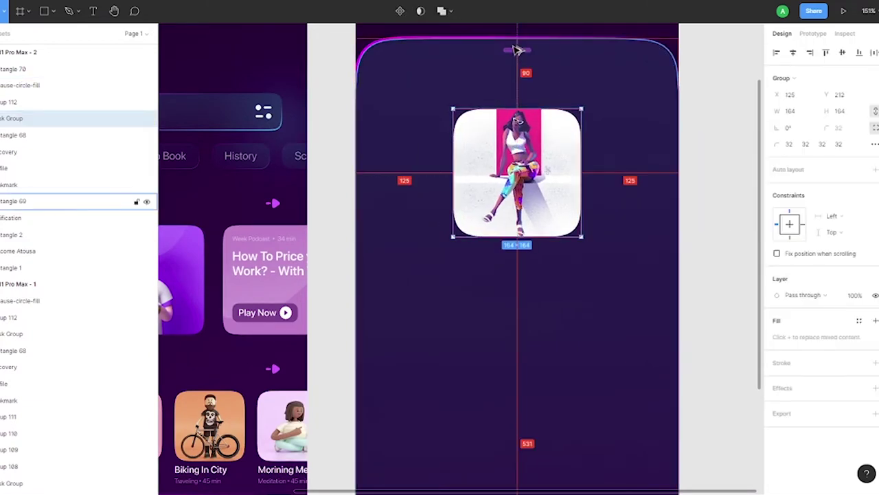
# - Place the Episode 7 title under the artwork at 20 Semibold
pyautogui.press('Escape')
pyautogui.hotkey('shift', '1')
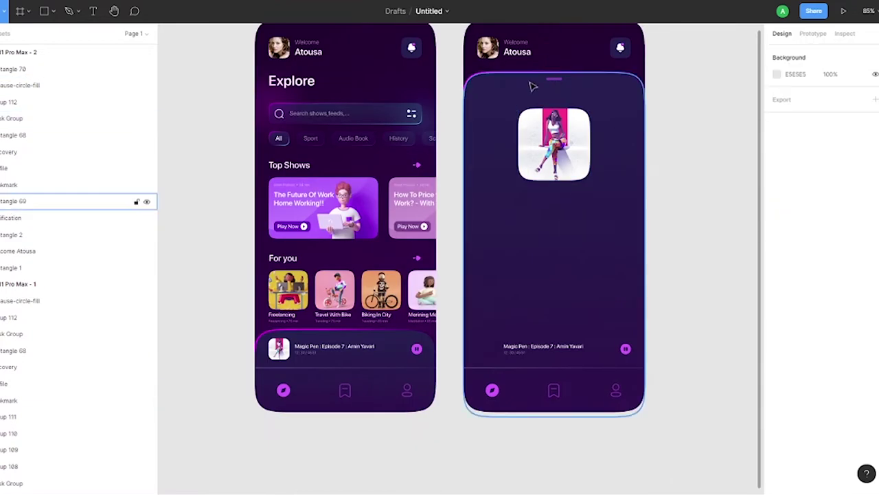
pyautogui.moveTo(555, 346); pyautogui.dragTo(558, 209)
pyautogui.hotkey('shift', '2')
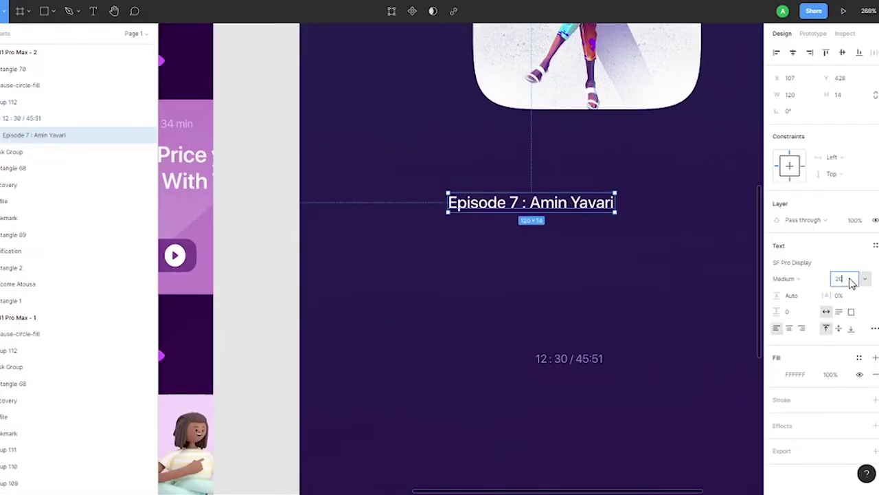
pyautogui.press('Return')
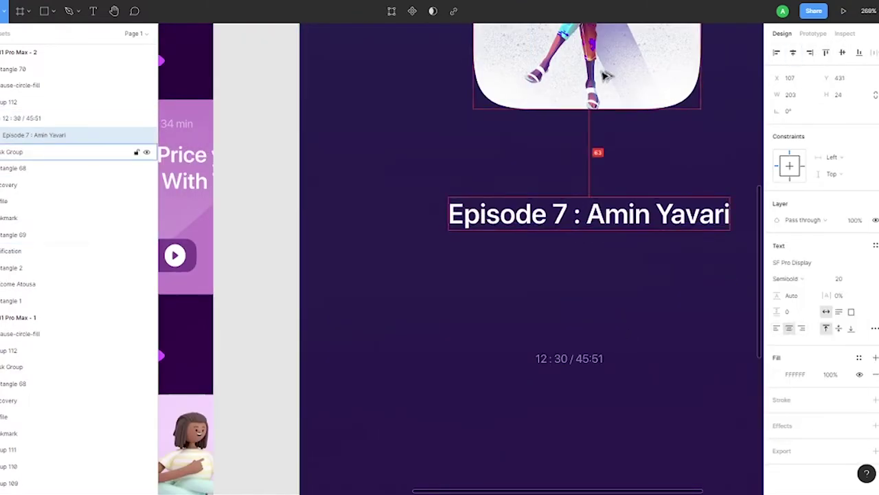
pyautogui.scroll(-5, 385, 240)
# - Duplicate the title below as a faded 14 Regular subtitle and select the text group
pyautogui.moveTo(505, 232); pyautogui.dragTo(502, 256)
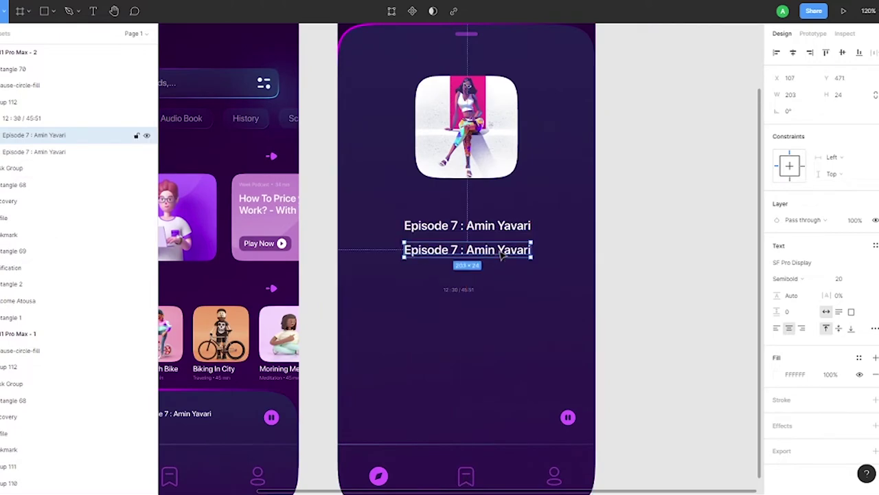
pyautogui.write('14')
pyautogui.press('Return')
pyautogui.click(786, 278)
pyautogui.click(797, 253)
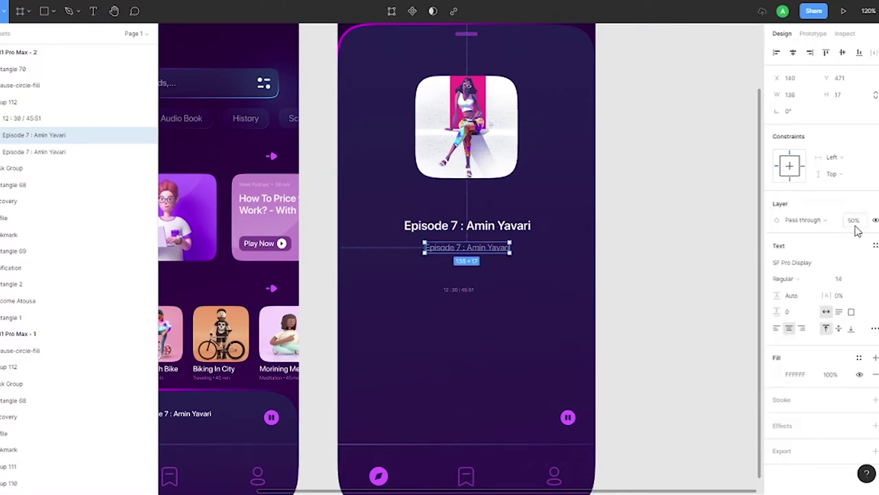
pyautogui.scroll(-3, 621, 227)
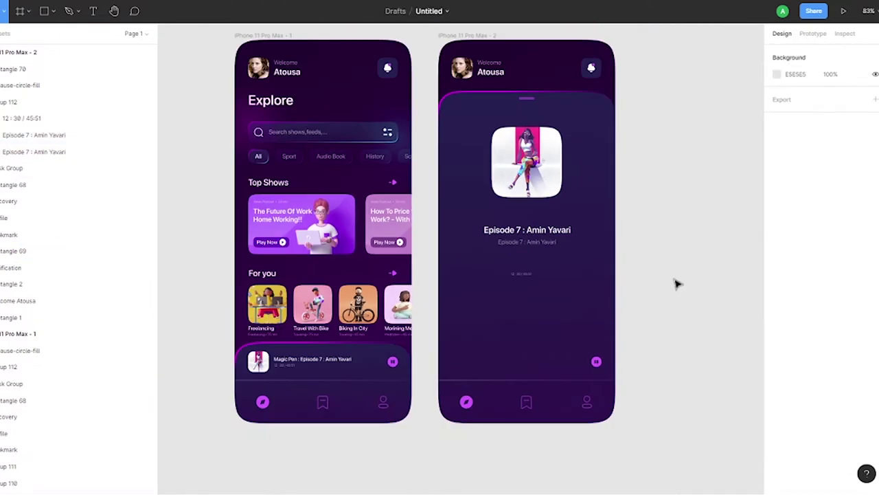
pyautogui.click(518, 272)
pyautogui.doubleClick(529, 276)
# - Draw a thin 2×20 bar below the episode subtitle
pyautogui.press('Escape')
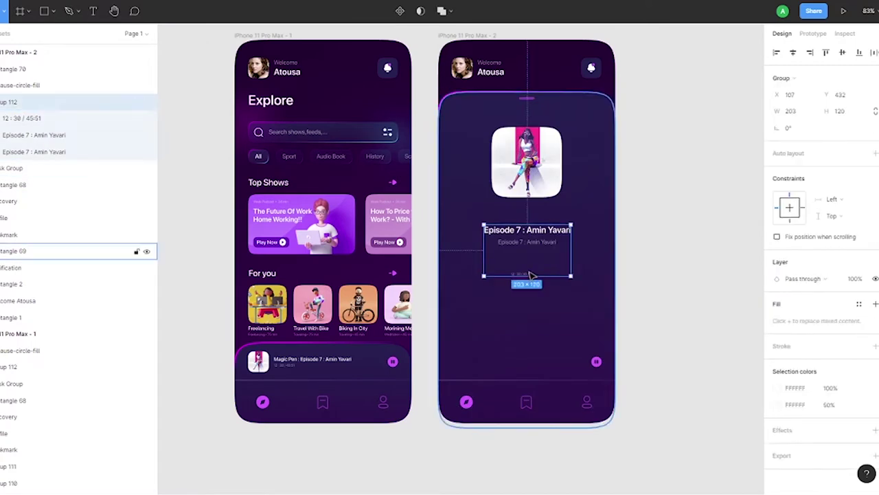
pyautogui.click(54, 11)
pyautogui.scroll(5, 495, 259)
pyautogui.moveTo(345, 236); pyautogui.dragTo(351, 273)
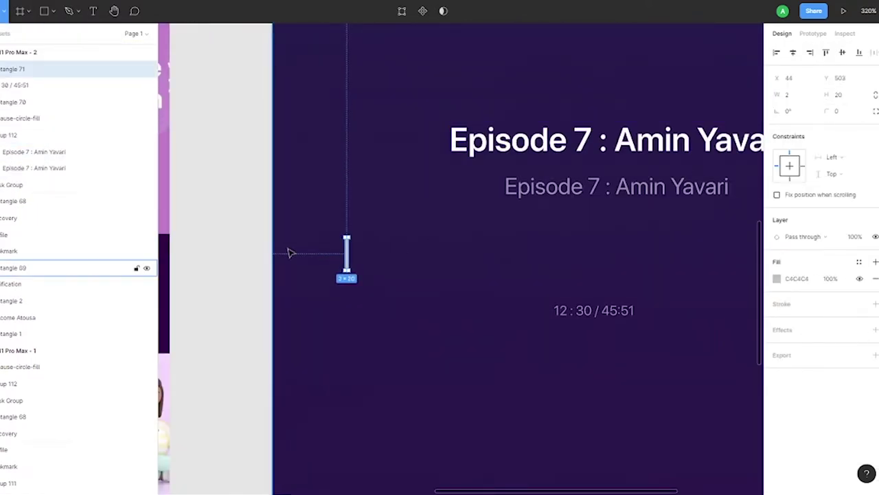
pyautogui.scroll(5, 290, 253)
pyautogui.scroll(-3, 509, 206)
pyautogui.hscroll(3, 397, 184)
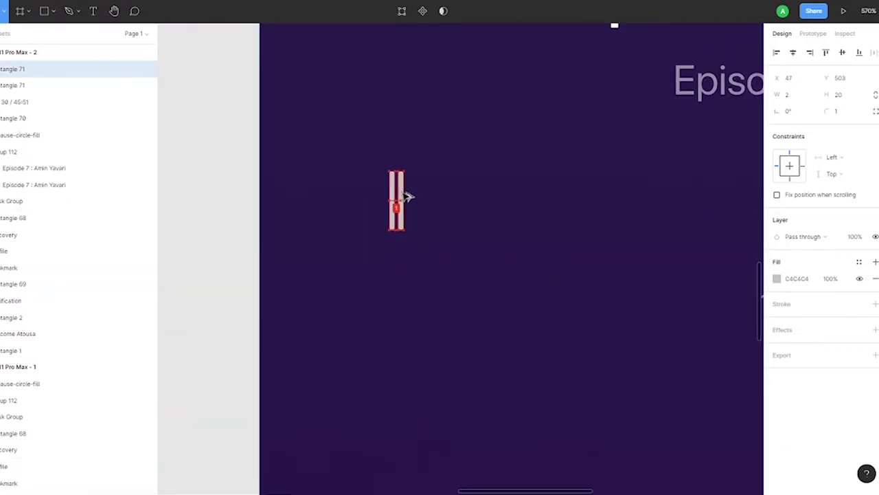
# - Duplicate the bars to the right to start a row
pyautogui.keyDown('shift'); pyautogui.click(392, 187); pyautogui.keyUp('shift')
pyautogui.moveTo(399, 200); pyautogui.dragTo(542, 189)
pyautogui.moveTo(383, 180); pyautogui.dragTo(488, 193)
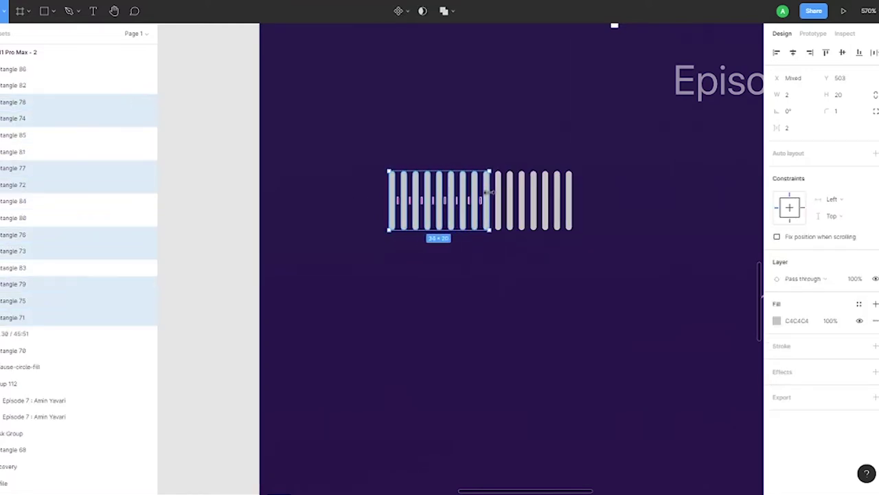
pyautogui.click(605, 188)
# - Select all 16 bars and duplicate them twice more into a long evenly spaced row
pyautogui.click(567, 199)
pyautogui.keyDown('shift'); pyautogui.click(41, 322); pyautogui.keyUp('shift')
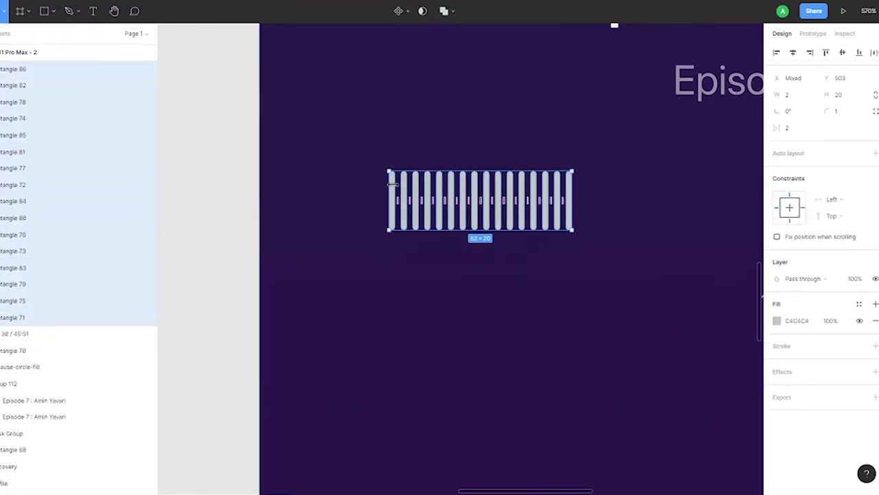
pyautogui.moveTo(391, 179); pyautogui.dragTo(577, 191)
pyautogui.scroll(-2, 323, 215)
pyautogui.scroll(3, 323, 215)
pyautogui.scroll(-3, 309, 216)
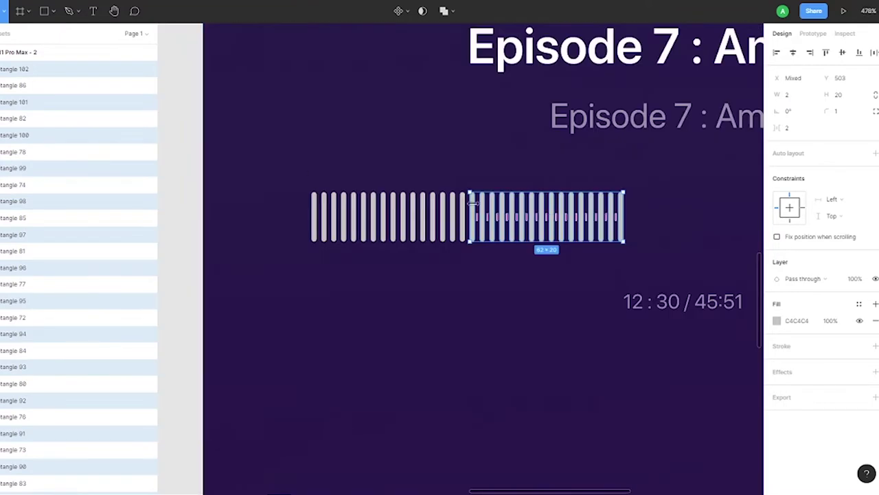
pyautogui.hotkey('ctrl', 'd')
pyautogui.scroll(3, 315, 208)
pyautogui.click(314, 209)
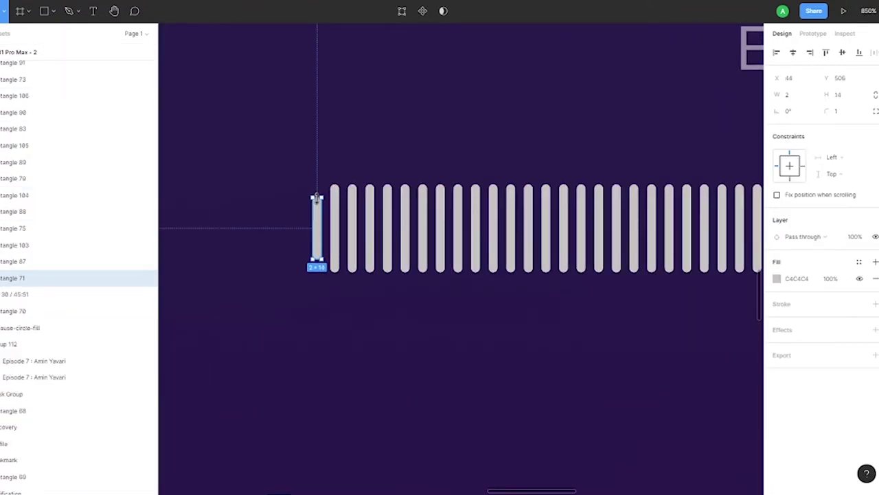
# - Shorten the first bars to varying heights, some to about 14, to begin the waveform
pyautogui.scroll(3, 317, 200)
pyautogui.moveTo(365, 143); pyautogui.dragTo(365, 191)
pyautogui.moveTo(403, 143); pyautogui.dragTo(403, 181)
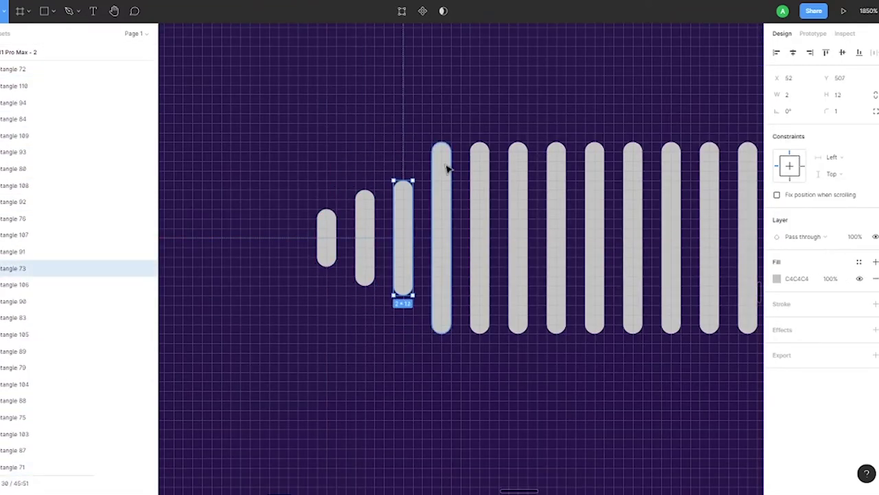
pyautogui.moveTo(441, 142); pyautogui.dragTo(441, 171)
pyautogui.moveTo(479, 143); pyautogui.dragTo(479, 161)
pyautogui.click(512, 155)
pyautogui.click(557, 144)
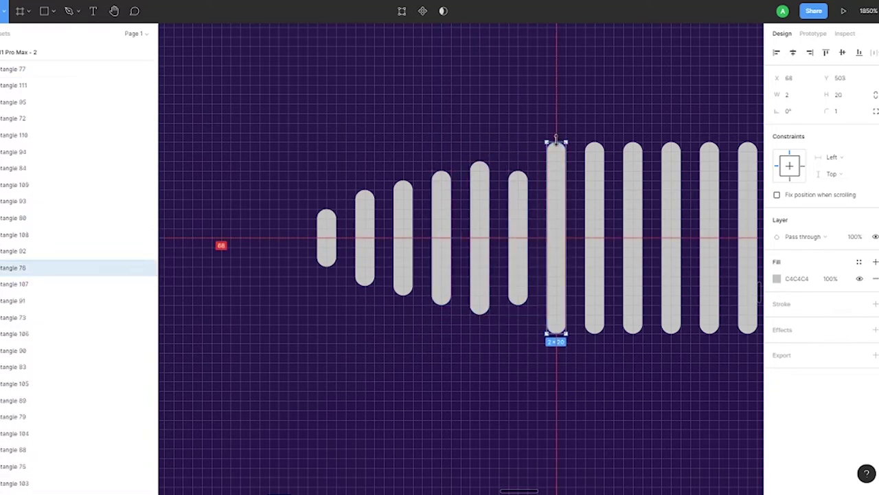
pyautogui.moveTo(556, 143); pyautogui.dragTo(557, 191)
pyautogui.click(594, 141)
pyautogui.click(633, 178)
pyautogui.moveTo(634, 144); pyautogui.dragTo(634, 219)
pyautogui.click(671, 145)
pyautogui.moveTo(672, 143); pyautogui.dragTo(671, 206)
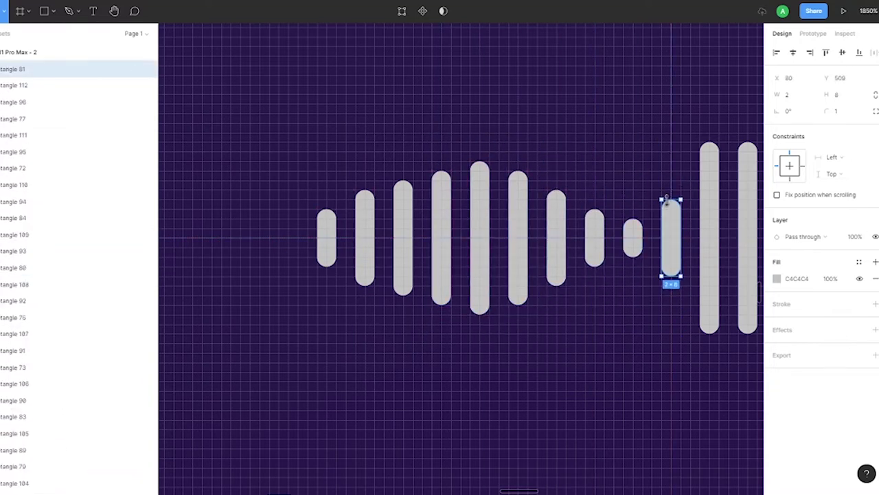
pyautogui.scroll(-2, 565, 318)
pyautogui.click(497, 127)
pyautogui.moveTo(497, 127); pyautogui.dragTo(497, 185)
pyautogui.click(529, 130)
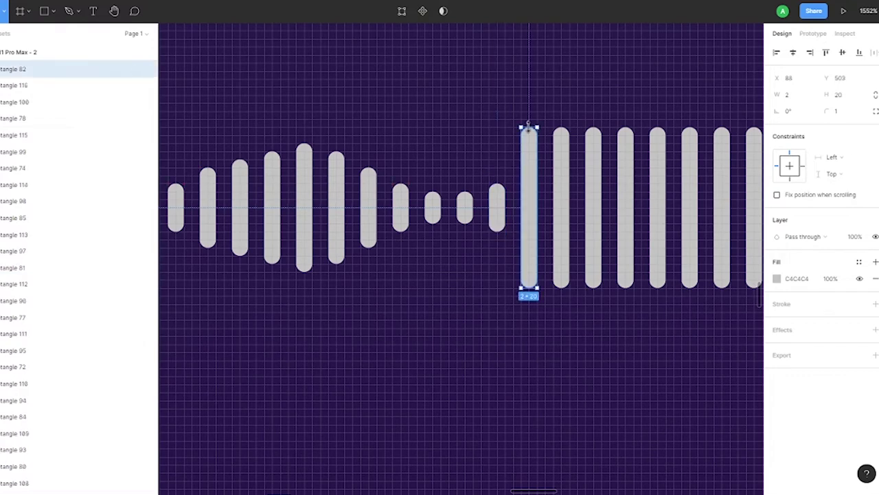
pyautogui.moveTo(529, 130); pyautogui.dragTo(529, 175)
pyautogui.moveTo(561, 129); pyautogui.dragTo(562, 160)
pyautogui.click(593, 130)
pyautogui.moveTo(593, 130)
pyautogui.mouseDown()
pyautogui.moveTo(593, 150)
pyautogui.moveTo(625, 161)
pyautogui.mouseUp()
pyautogui.click(625, 131)
pyautogui.click(657, 130)
pyautogui.moveTo(657, 129); pyautogui.dragTo(658, 159)
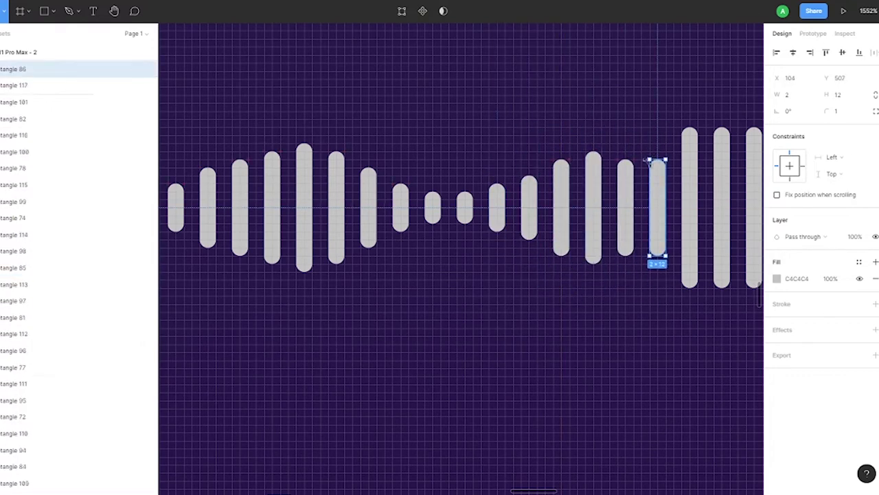
# - Shorten the middle bars to varying heights, some down to about 8
pyautogui.hscroll(5, 655, 158)
pyautogui.click(503, 109)
pyautogui.moveTo(533, 112)
pyautogui.mouseDown()
pyautogui.moveTo(534, 126)
pyautogui.moveTo(597, 141)
pyautogui.mouseUp()
pyautogui.click(564, 111)
pyautogui.click(597, 113)
pyautogui.click(630, 109)
pyautogui.moveTo(630, 109); pyautogui.dragTo(630, 149)
pyautogui.hscroll(5, 447, 147)
pyautogui.click(441, 78)
pyautogui.moveTo(440, 77); pyautogui.dragTo(440, 125)
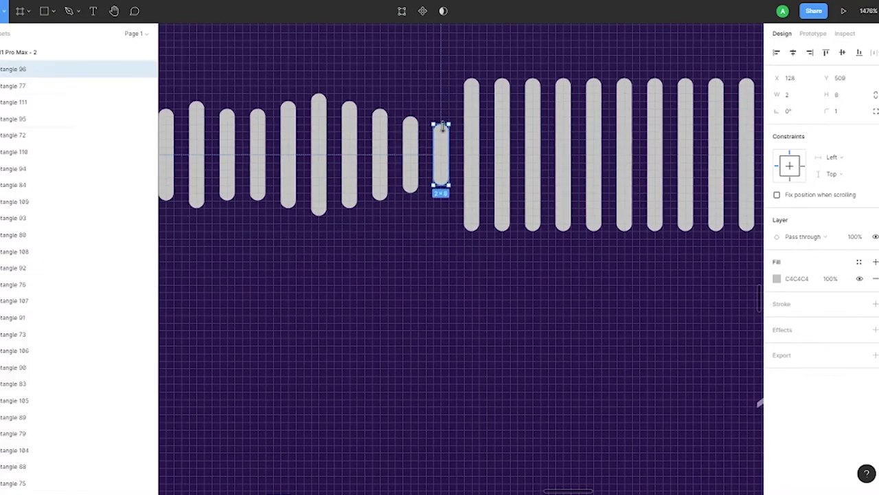
pyautogui.click(471, 77)
pyautogui.click(502, 81)
pyautogui.moveTo(502, 81); pyautogui.dragTo(502, 110)
pyautogui.click(533, 81)
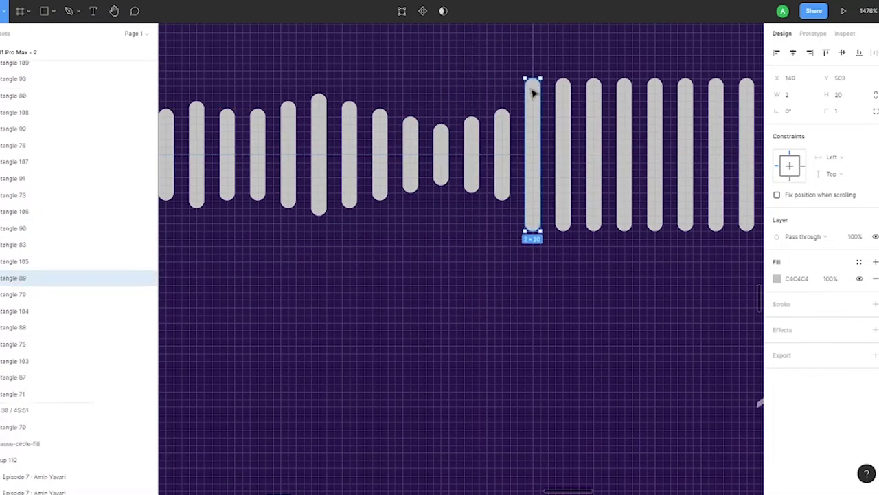
pyautogui.moveTo(533, 81); pyautogui.dragTo(534, 102)
pyautogui.click(569, 101)
pyautogui.hscroll(5, 599, 274)
pyautogui.click(447, 57)
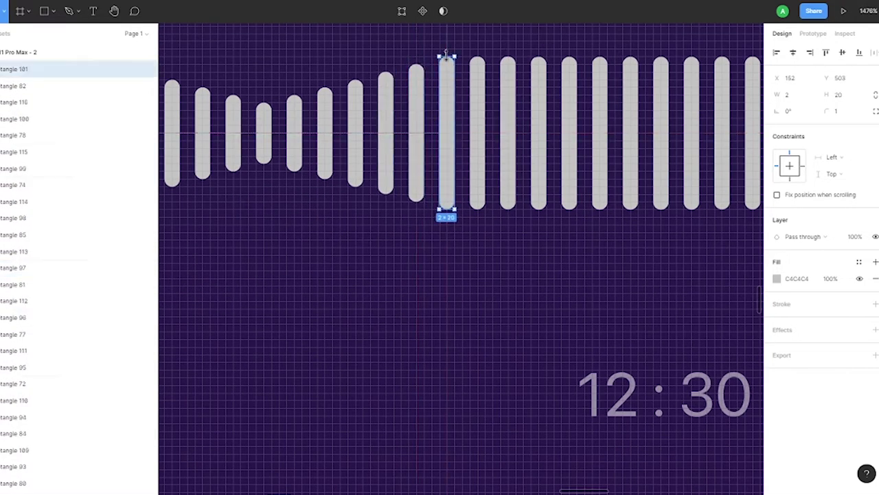
pyautogui.moveTo(447, 56); pyautogui.dragTo(447, 75)
pyautogui.click(475, 56)
# - Shorten the remaining bars toward the right end, one to 14 high
pyautogui.hscroll(2, 441, 67)
pyautogui.hscroll(3, 499, 317)
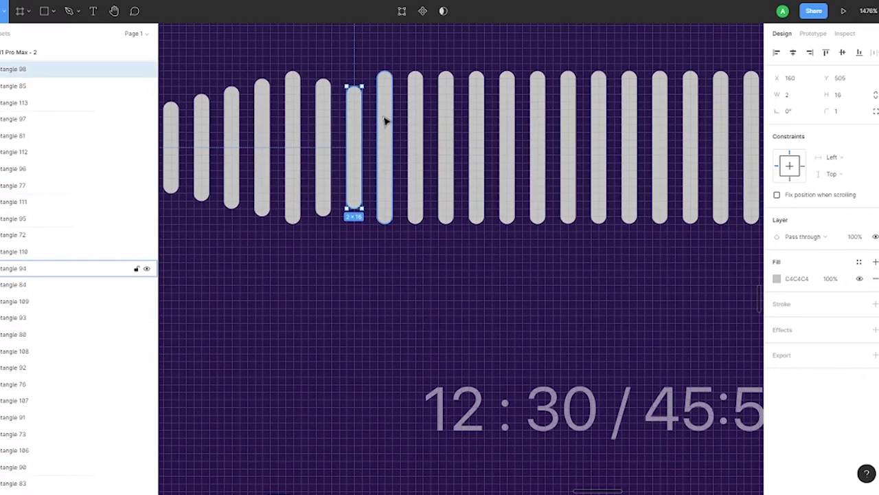
pyautogui.click(384, 103)
pyautogui.click(446, 75)
pyautogui.click(477, 76)
pyautogui.moveTo(446, 73)
pyautogui.mouseDown()
pyautogui.moveTo(445, 84)
pyautogui.moveTo(476, 84)
pyautogui.mouseUp()
pyautogui.click(506, 76)
pyautogui.scroll(-5, 376, 126)
pyautogui.scroll(2, 460, 199)
pyautogui.click(440, 122)
pyautogui.moveTo(440, 121)
pyautogui.mouseDown()
pyautogui.moveTo(439, 132)
pyautogui.moveTo(461, 134)
pyautogui.moveTo(563, 131)
pyautogui.mouseUp()
pyautogui.click(481, 123)
pyautogui.click(522, 124)
pyautogui.click(584, 123)
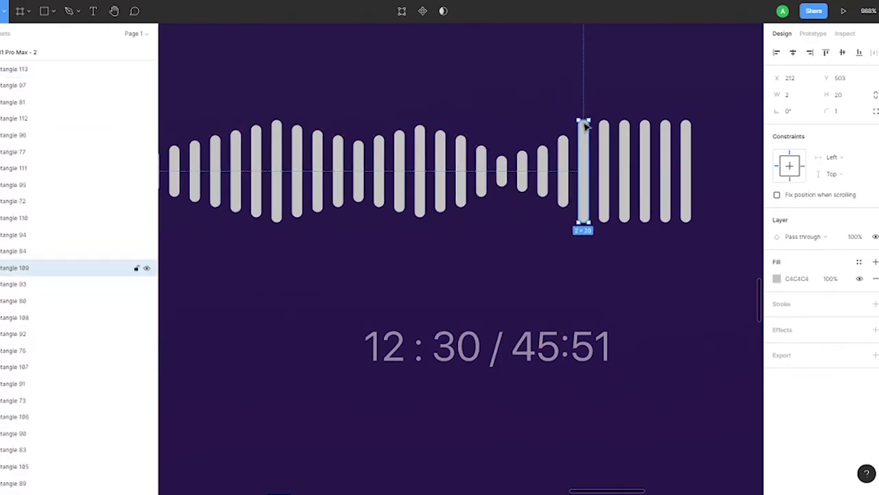
pyautogui.click(604, 122)
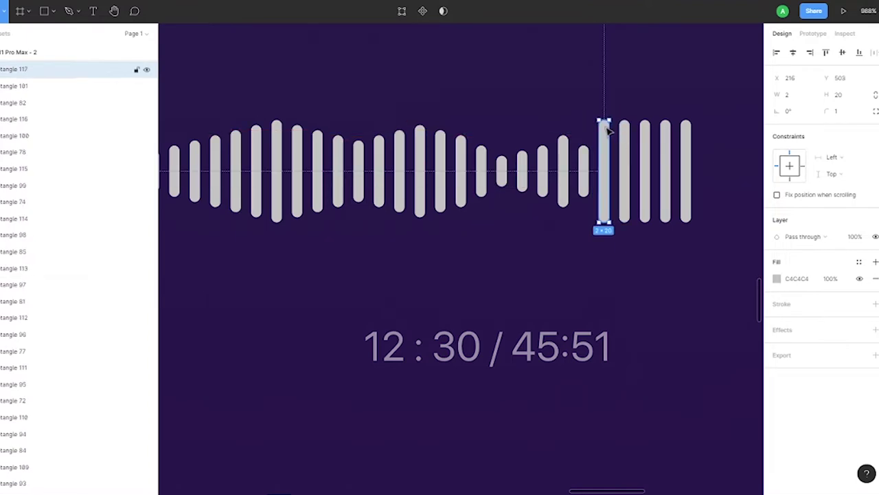
pyautogui.click(624, 147)
pyautogui.scroll(3, 570, 164)
pyautogui.scroll(2, 495, 137)
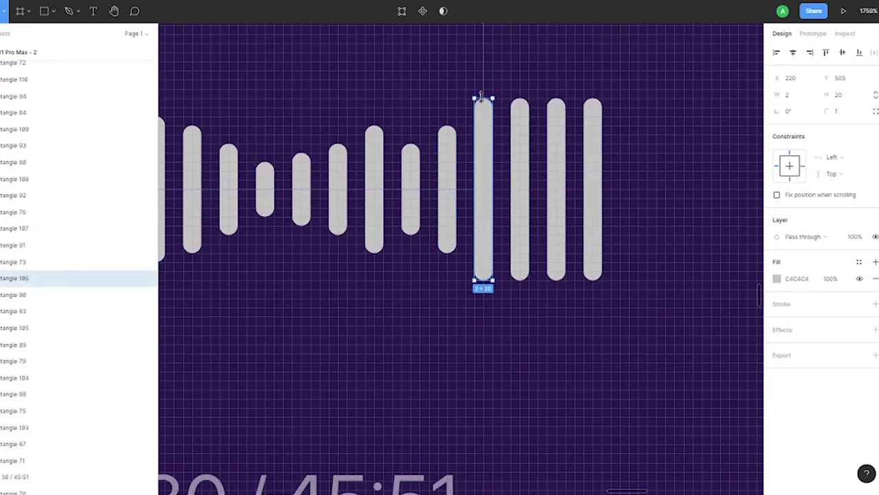
pyautogui.click(519, 120)
pyautogui.click(589, 114)
pyautogui.scroll(-5, 591, 117)
pyautogui.moveTo(589, 100)
pyautogui.mouseDown()
pyautogui.moveTo(589, 112)
pyautogui.moveTo(632, 124)
pyautogui.moveTo(656, 115)
pyautogui.mouseUp()
pyautogui.scroll(6, 594, 135)
# - Add one short extra bar at the right end and select all waveform bars
pyautogui.click(656, 103)
pyautogui.scroll(-10, 628, 117)
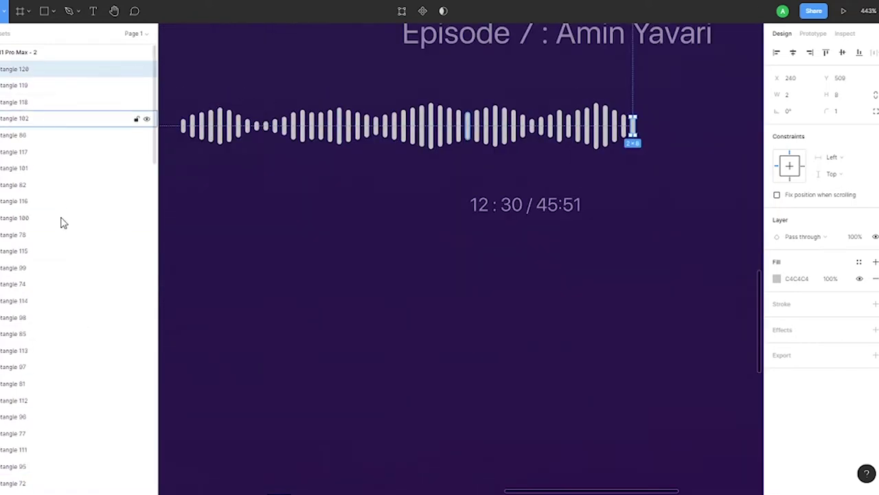
pyautogui.scroll(-10, 60, 222)
pyautogui.scroll(10, 13, 78)
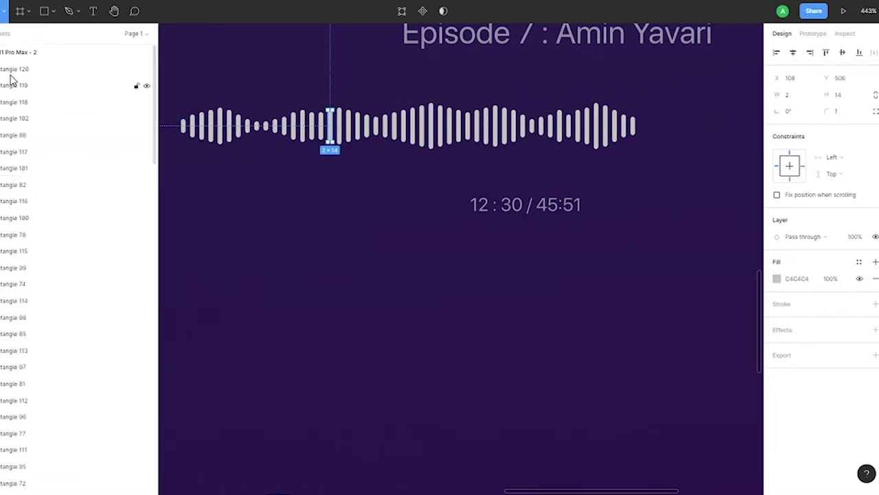
pyautogui.hotkey('ctrl', 'a')
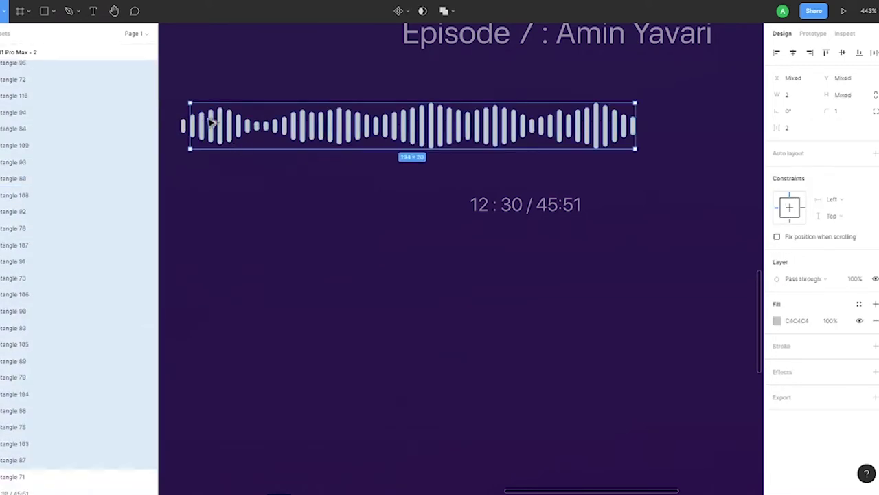
# - Alt-drag a copy of the waveform bars to the right to double its length
pyautogui.moveTo(212, 122); pyautogui.dragTo(443, 122)
pyautogui.scroll(-3, 314, 112)
pyautogui.scroll(-5, 57, 157)
pyautogui.click(57, 157)
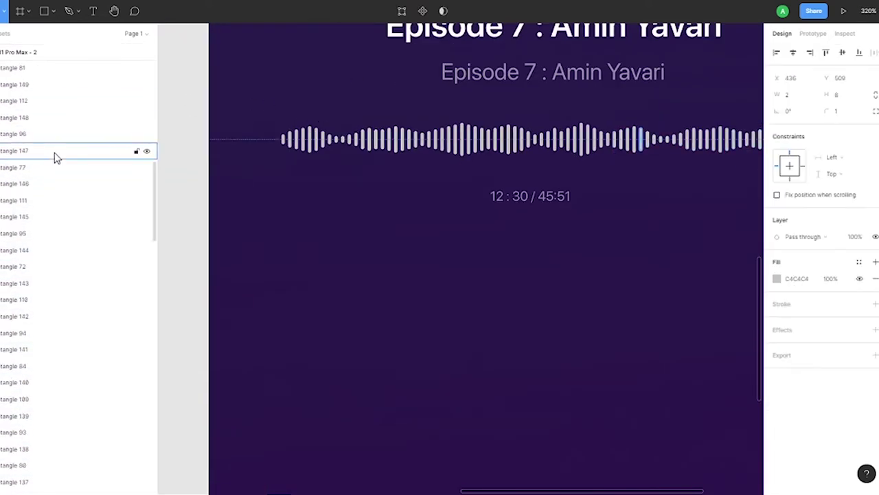
pyautogui.keyDown('shift'); pyautogui.click(15, 321); pyautogui.keyUp('shift')
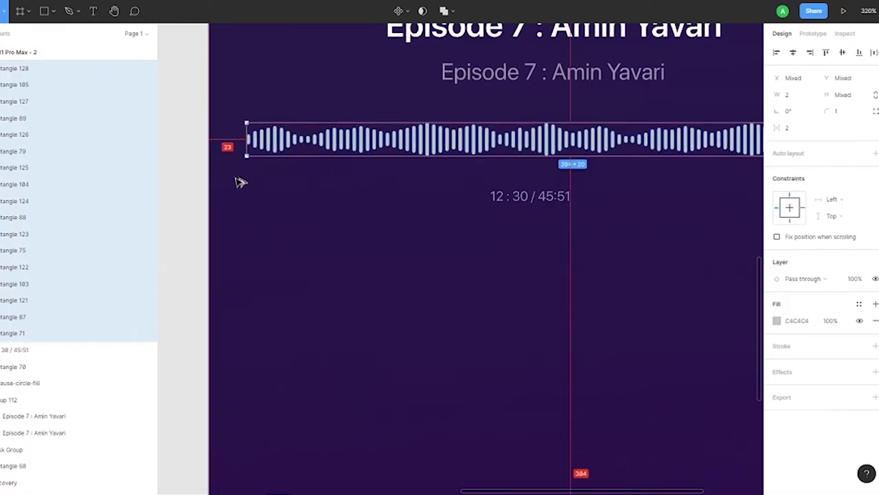
pyautogui.scroll(-3, 520, 143)
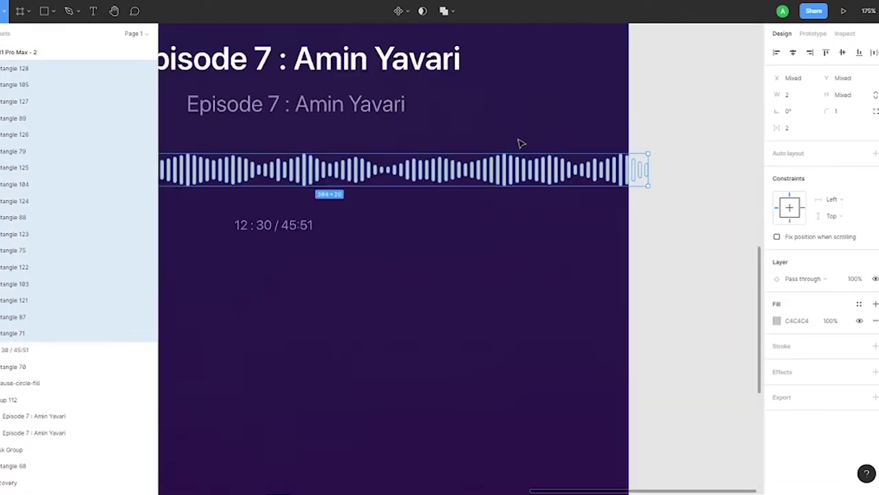
# - Select the bars that overhang the frame's right edge to trim them
pyautogui.click(676, 171)
pyautogui.moveTo(550, 158); pyautogui.dragTo(614, 172)
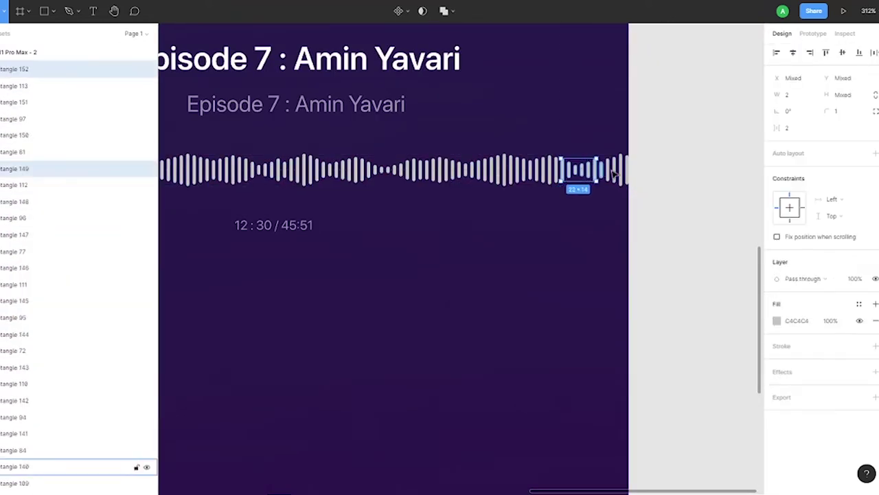
pyautogui.click(641, 172)
pyautogui.click(588, 169)
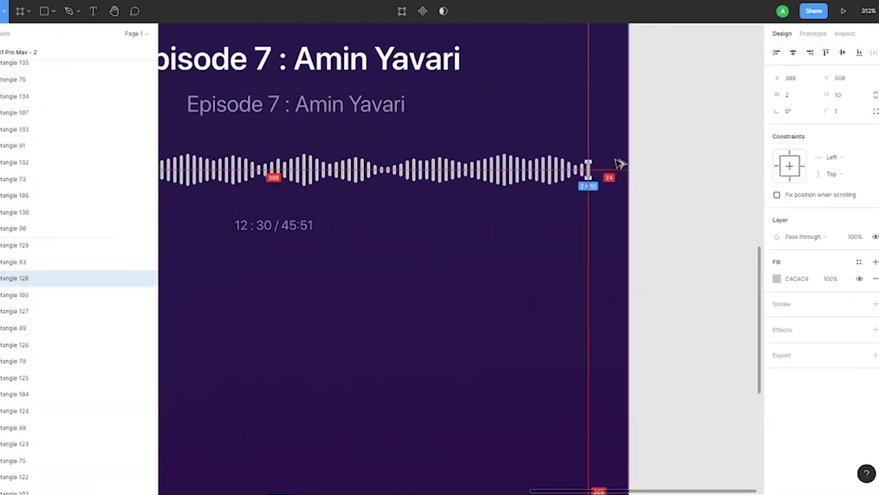
pyautogui.click(620, 164)
pyautogui.click(570, 171)
pyautogui.scroll(3, 563, 175)
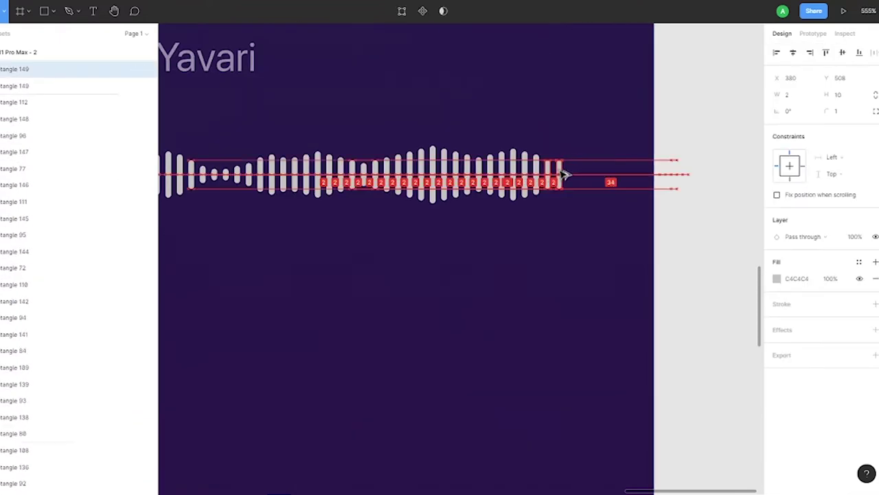
pyautogui.click(662, 167)
# - Select all the bars and group them into one 350×20 waveform
pyautogui.hotkey('shift', '1')
pyautogui.click(28, 112)
pyautogui.scroll(-5, 41, 190)
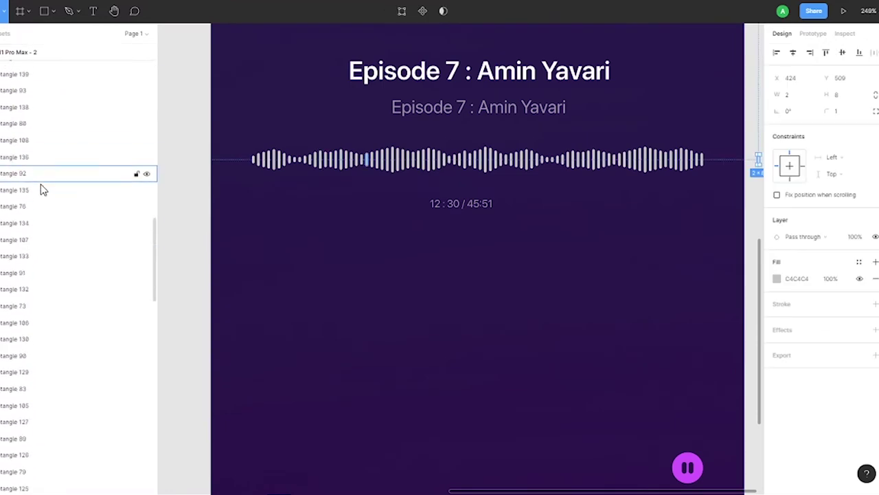
pyautogui.scroll(-3, 41, 190)
pyautogui.keyDown('shift'); pyautogui.click(38, 266); pyautogui.keyUp('shift')
pyautogui.click(754, 206)
pyautogui.click(753, 160)
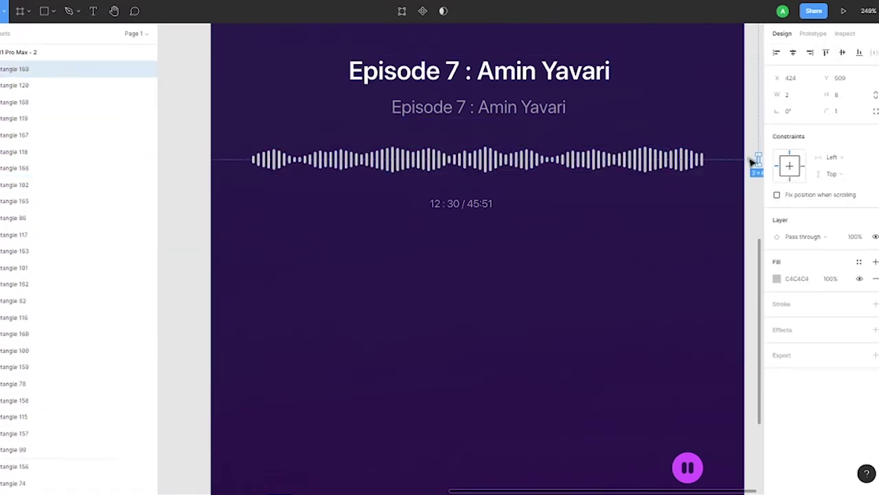
pyautogui.click(33, 85)
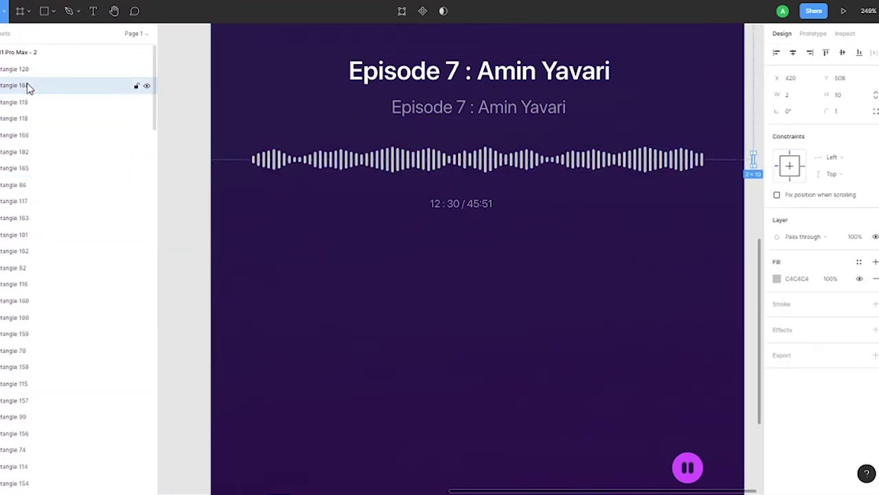
pyautogui.click(43, 68)
pyautogui.scroll(-3, 38, 206)
pyautogui.click(35, 229)
pyautogui.press('Escape')
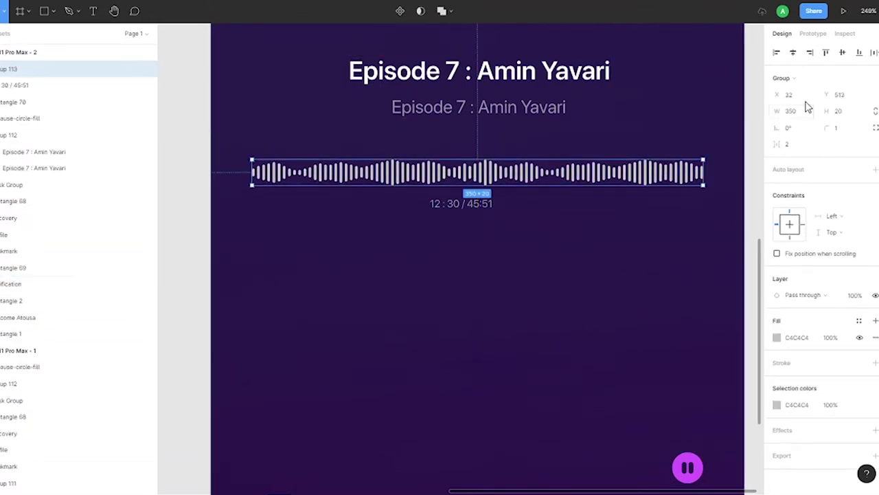
# - Stretch the waveform group to 32 px tall
pyautogui.moveTo(465, 171); pyautogui.dragTo(465, 192)
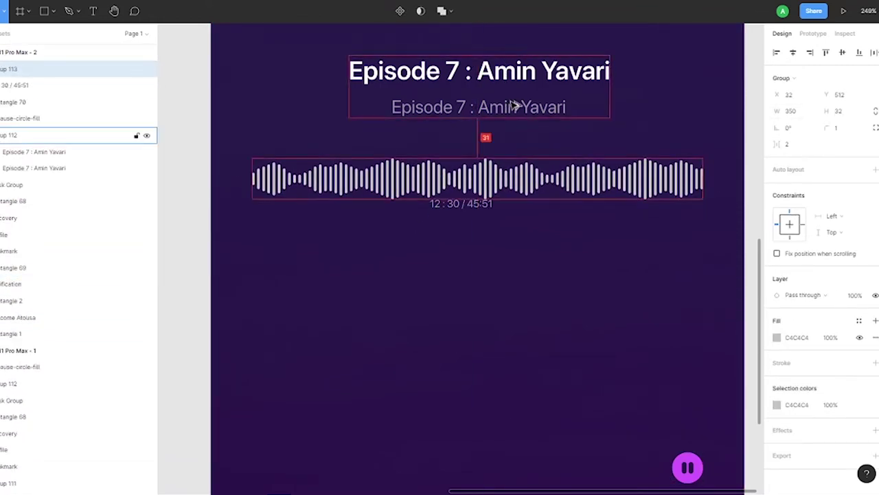
pyautogui.click(561, 222)
pyautogui.doubleClick(479, 180)
pyautogui.scroll(3, 254, 181)
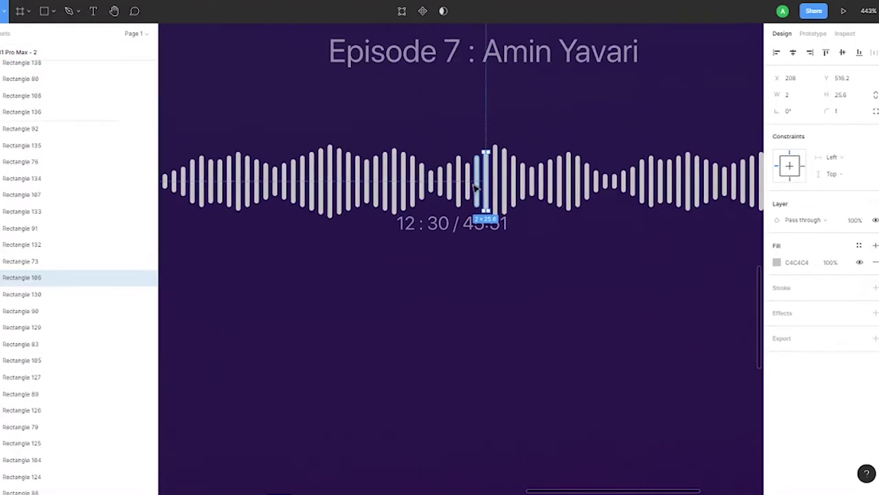
pyautogui.press('Escape')
# - Set the waveform's selection colour to purple D271FD
pyautogui.click(777, 404)
pyautogui.scroll(-3, 710, 371)
pyautogui.write('D271FD')
pyautogui.press('Return')
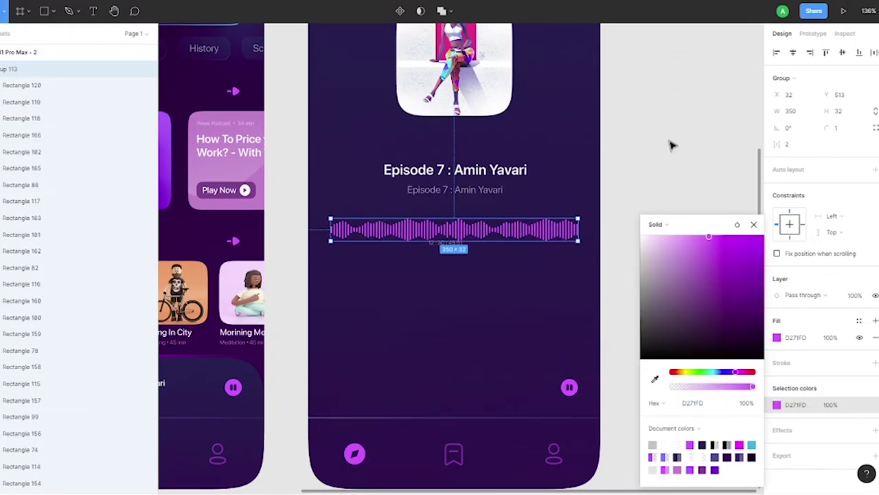
pyautogui.press('Escape')
pyautogui.hotkey('shift', '2')
# - Shift-select the right-hand bars of the waveform
pyautogui.doubleClick(471, 199)
pyautogui.keyDown('shift'); pyautogui.click(491, 206); pyautogui.keyUp('shift')
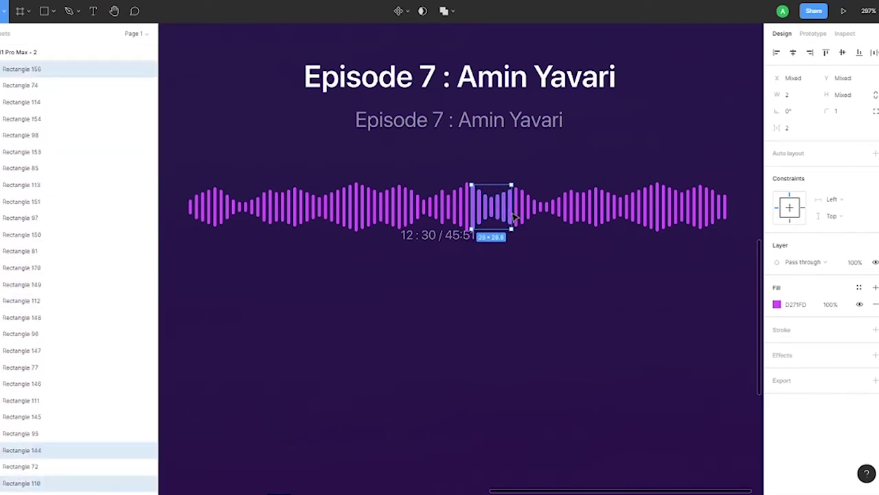
pyautogui.keyDown('shift'); pyautogui.click(528, 206); pyautogui.keyUp('shift')
pyautogui.scroll(3, 603, 206)
pyautogui.scroll(3, 603, 208)
pyautogui.keyDown('shift'); pyautogui.click(526, 210); pyautogui.keyUp('shift')
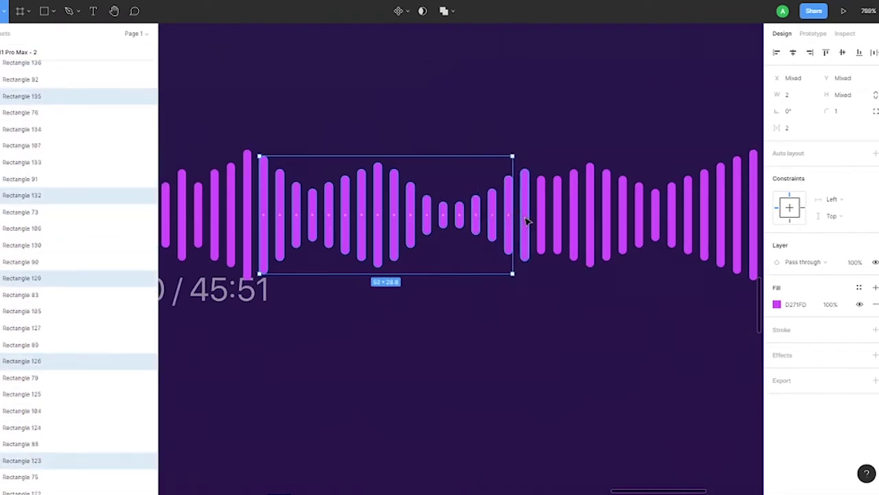
pyautogui.keyDown('shift'); pyautogui.click(593, 211); pyautogui.keyUp('shift')
pyautogui.keyDown('shift'); pyautogui.click(661, 210); pyautogui.keyUp('shift')
pyautogui.keyDown('shift'); pyautogui.click(688, 206); pyautogui.keyUp('shift')
pyautogui.scroll(-5, 701, 206)
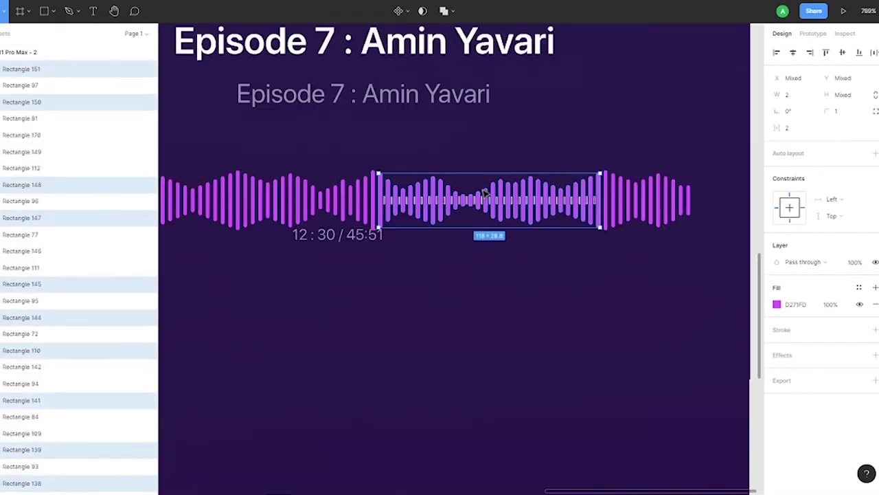
pyautogui.scroll(4, 507, 158)
pyautogui.keyDown('shift'); pyautogui.click(506, 158); pyautogui.keyUp('shift')
pyautogui.keyDown('shift'); pyautogui.click(549, 158); pyautogui.keyUp('shift')
pyautogui.keyDown('shift'); pyautogui.click(602, 159); pyautogui.keyUp('shift')
pyautogui.keyDown('shift'); pyautogui.click(627, 172); pyautogui.keyUp('shift')
pyautogui.keyDown('shift'); pyautogui.click(641, 178); pyautogui.keyUp('shift')
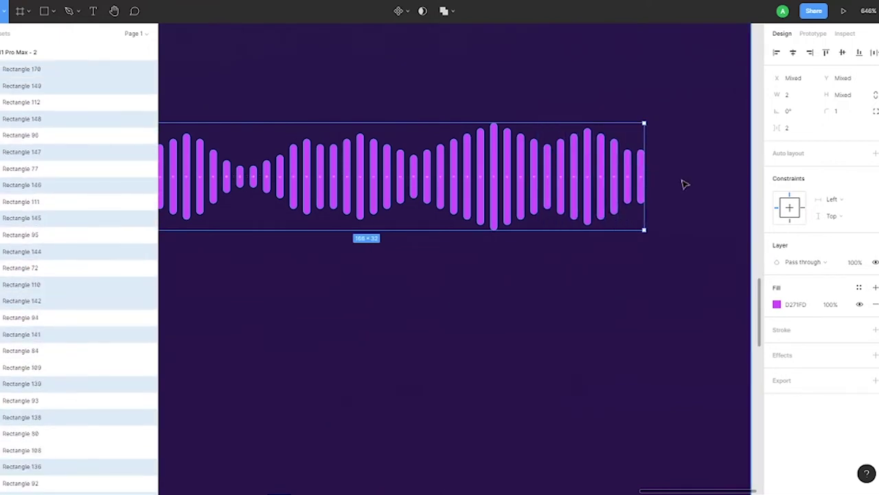
# - Group the right-hand bars and give them 50% fill opacity
pyautogui.write('50')
pyautogui.press('Return')
pyautogui.scroll(-3, 587, 279)
pyautogui.hotkey('ctrl', 'g')
# - Move the 12:30 / 45:51 time text below the waveform
pyautogui.scroll(-5, 522, 227)
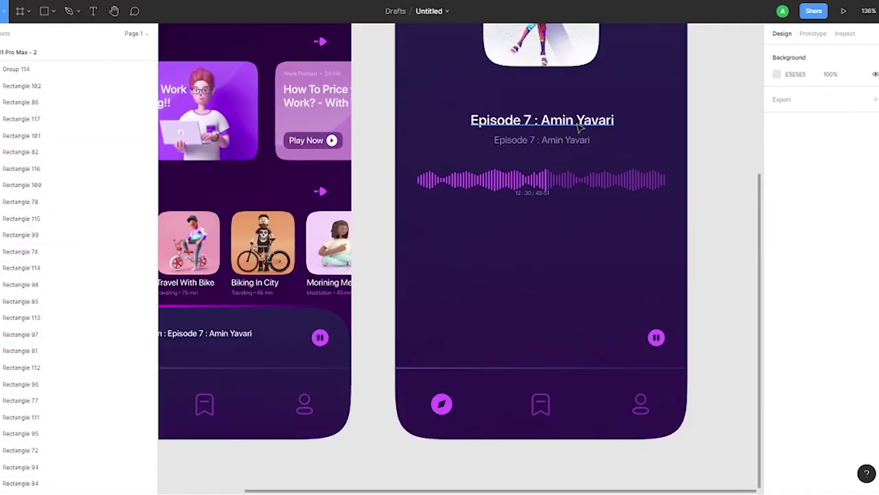
pyautogui.scroll(5, 522, 227)
pyautogui.scroll(-5, 575, 161)
pyautogui.scroll(5, 494, 137)
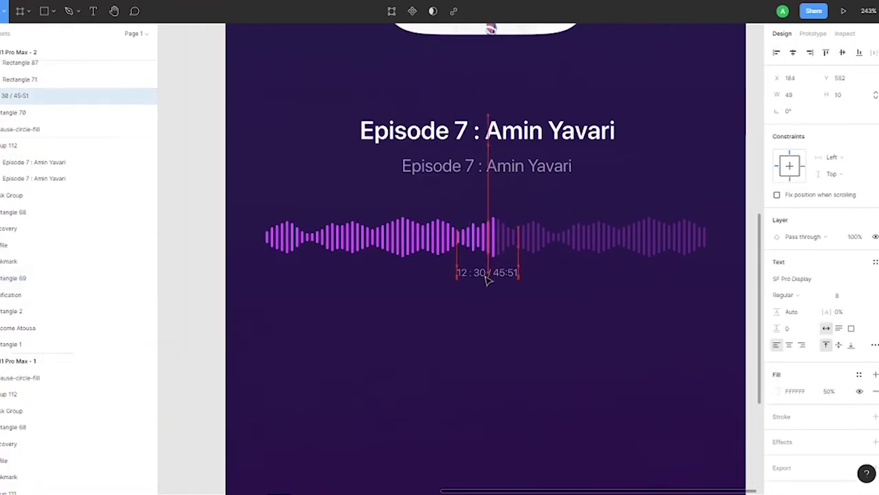
pyautogui.moveTo(492, 270); pyautogui.dragTo(492, 316)
pyautogui.click(522, 237)
pyautogui.click(495, 317)
# - Centre the 14 pt time text under the waveform and finish editing it
pyautogui.click(845, 296)
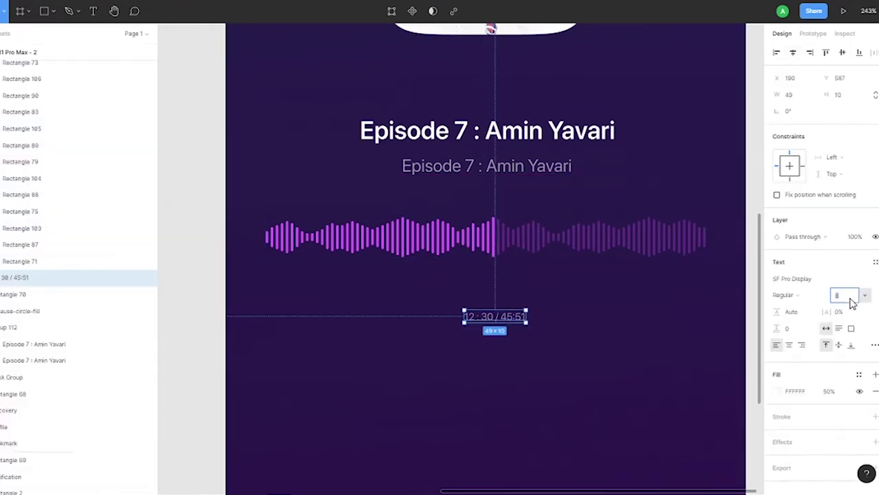
pyautogui.write('14')
pyautogui.moveTo(560, 324); pyautogui.dragTo(497, 238)
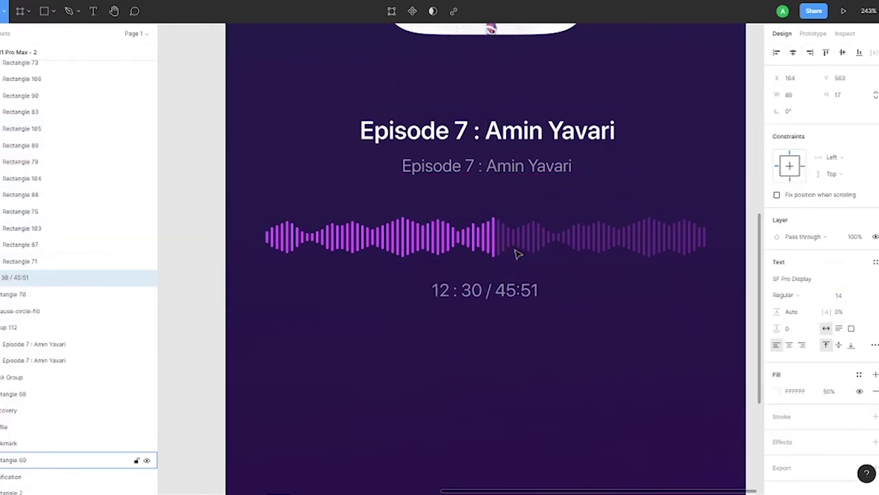
pyautogui.keyDown('ctrl'); pyautogui.scroll(5, 474, 281); pyautogui.keyUp('ctrl')
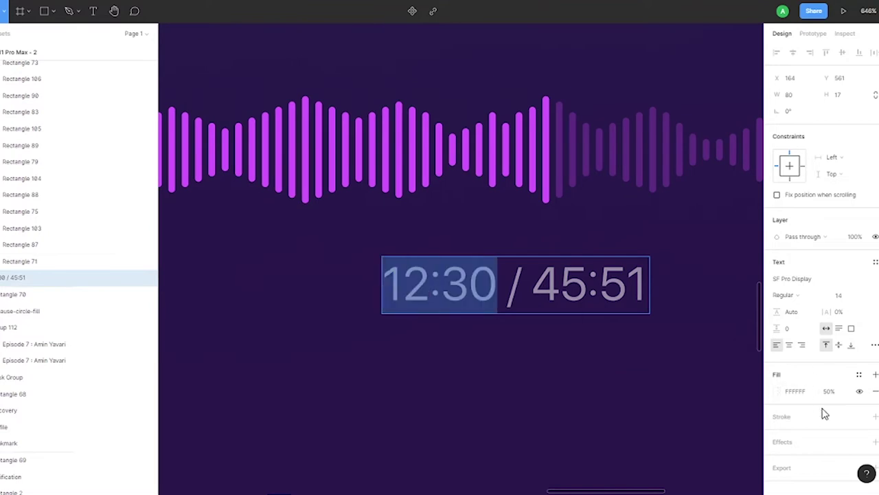
pyautogui.press('Escape')
pyautogui.keyDown('ctrl'); pyautogui.scroll(-5, 720, 303); pyautogui.keyUp('ctrl')
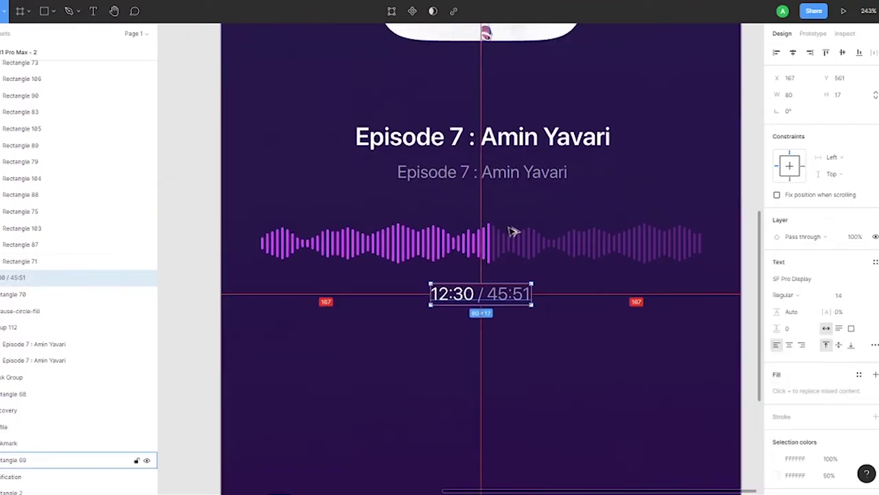
pyautogui.click(555, 353)
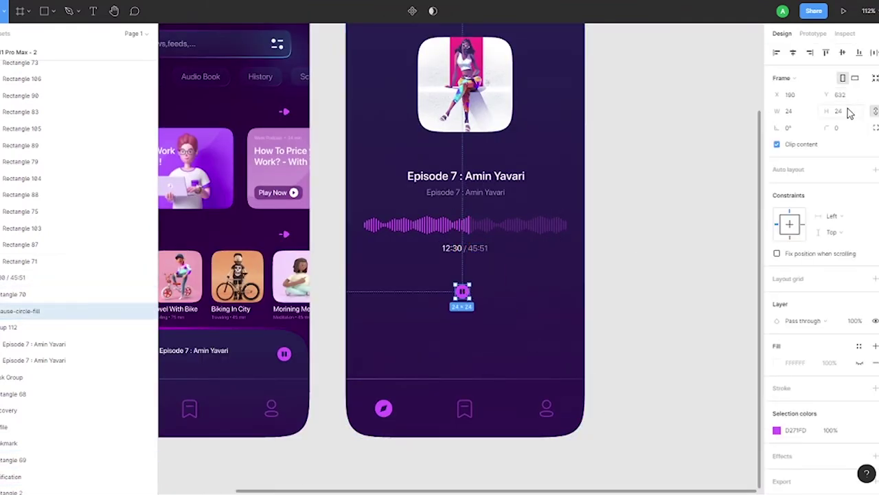
# - Move the rewind 10 and forward 30 icons beside the pause button
pyautogui.keyDown('ctrl'); pyautogui.scroll(3, 478, 253); pyautogui.keyUp('ctrl')
pyautogui.keyDown('ctrl'); pyautogui.scroll(-5, 491, 255); pyautogui.keyUp('ctrl')
pyautogui.keyDown('ctrl'); pyautogui.scroll(-3, 500, 301); pyautogui.keyUp('ctrl')
pyautogui.click(612, 288)
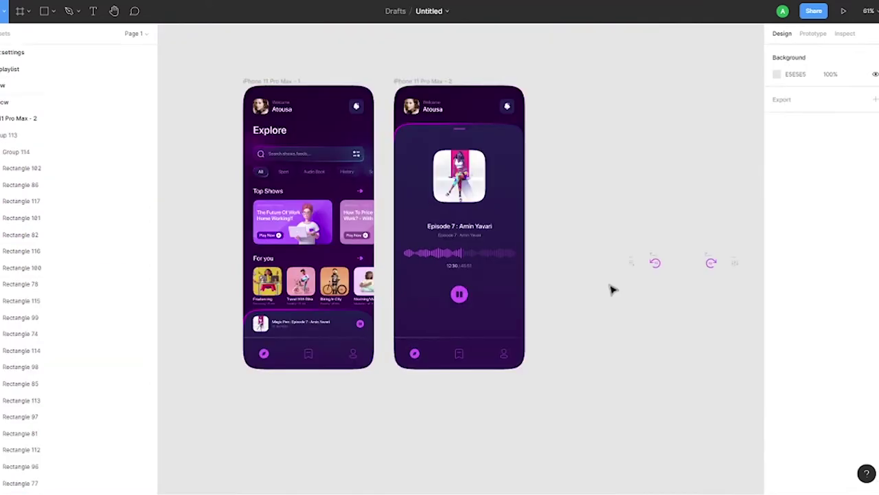
pyautogui.scroll(1, 656, 299)
pyautogui.moveTo(656, 299); pyautogui.dragTo(412, 335)
pyautogui.keyDown('ctrl'); pyautogui.scroll(1, 412, 335); pyautogui.keyUp('ctrl')
pyautogui.moveTo(735, 294); pyautogui.dragTo(465, 334)
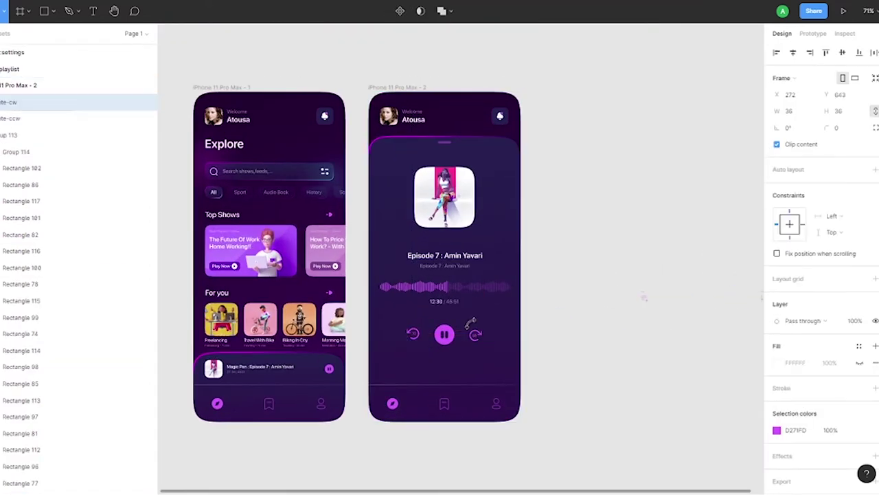
pyautogui.keyDown('ctrl'); pyautogui.scroll(3, 395, 256); pyautogui.keyUp('ctrl')
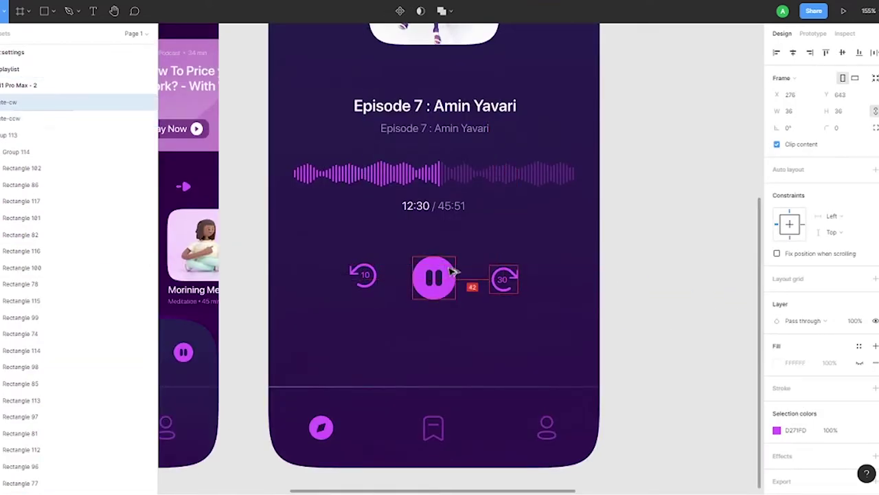
# - Place the playlist icon left of rewind and select all five controls together
pyautogui.keyDown('shift'); pyautogui.click(362, 275); pyautogui.keyUp('shift')
pyautogui.keyDown('shift'); pyautogui.click(432, 257); pyautogui.keyUp('shift')
pyautogui.keyDown('ctrl'); pyautogui.scroll(-3, 486, 165); pyautogui.keyUp('ctrl')
pyautogui.keyDown('ctrl'); pyautogui.scroll(2, 465, 204); pyautogui.keyUp('ctrl')
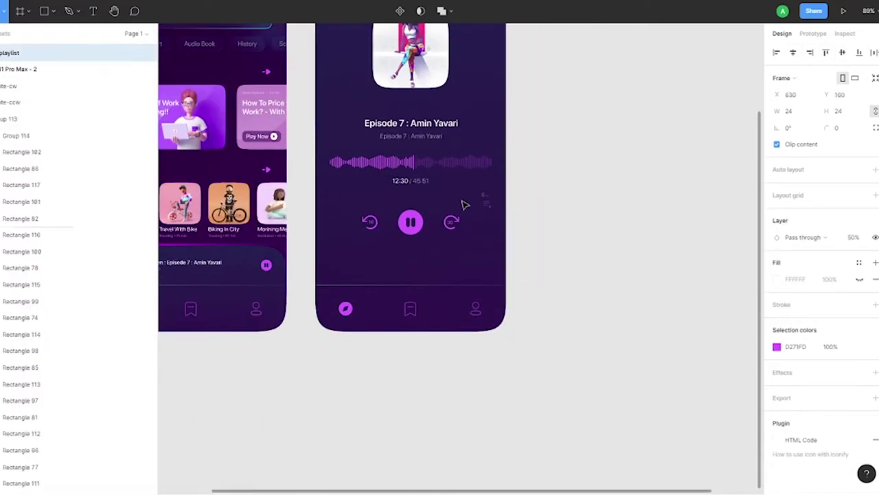
pyautogui.moveTo(465, 204)
pyautogui.mouseDown()
pyautogui.moveTo(320, 222)
pyautogui.moveTo(481, 214)
pyautogui.mouseUp()
pyautogui.keyDown('ctrl'); pyautogui.scroll(1, 320, 221); pyautogui.keyUp('ctrl')
pyautogui.keyDown('ctrl'); pyautogui.scroll(-3, 322, 235); pyautogui.keyUp('ctrl')
pyautogui.keyDown('ctrl'); pyautogui.scroll(3, 516, 168); pyautogui.keyUp('ctrl')
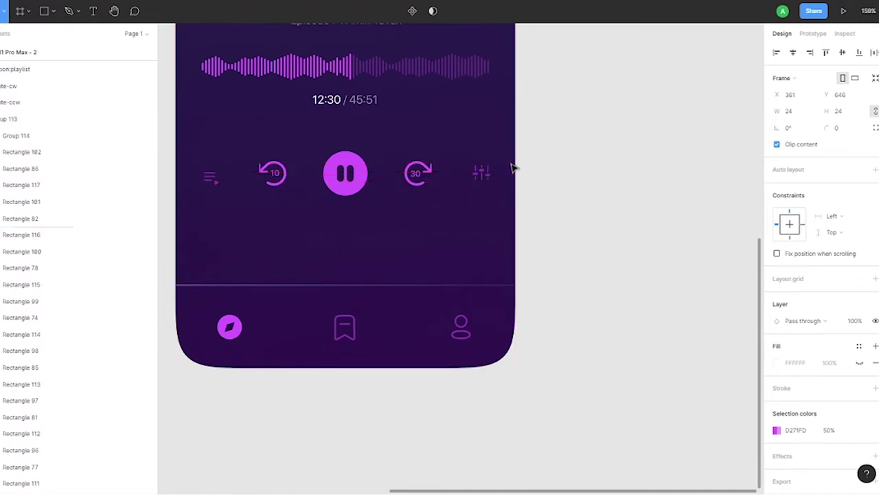
pyautogui.moveTo(202, 197)
pyautogui.mouseDown()
pyautogui.moveTo(310, 149)
pyautogui.moveTo(568, 74)
pyautogui.mouseUp()
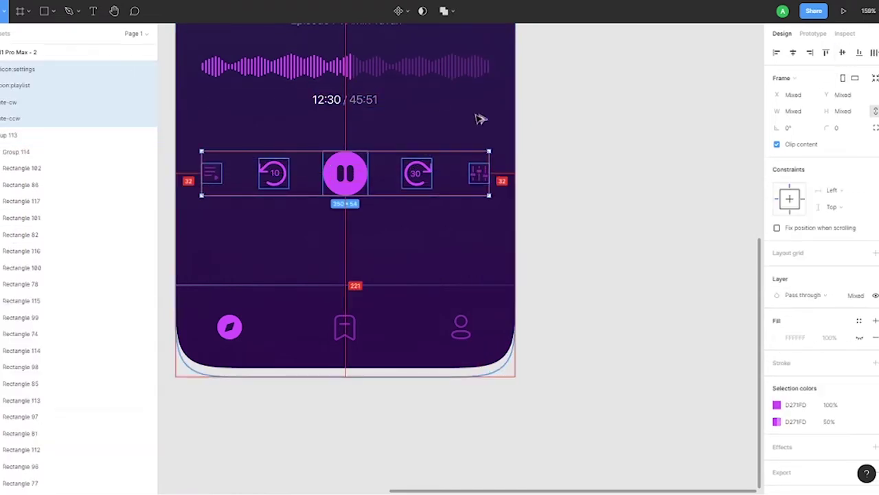
pyautogui.click(229, 327)
# - Launch the Iconly plugin from the canvas menu and browse its Light icons
pyautogui.rightClick(615, 151)
pyautogui.click(764, 278)
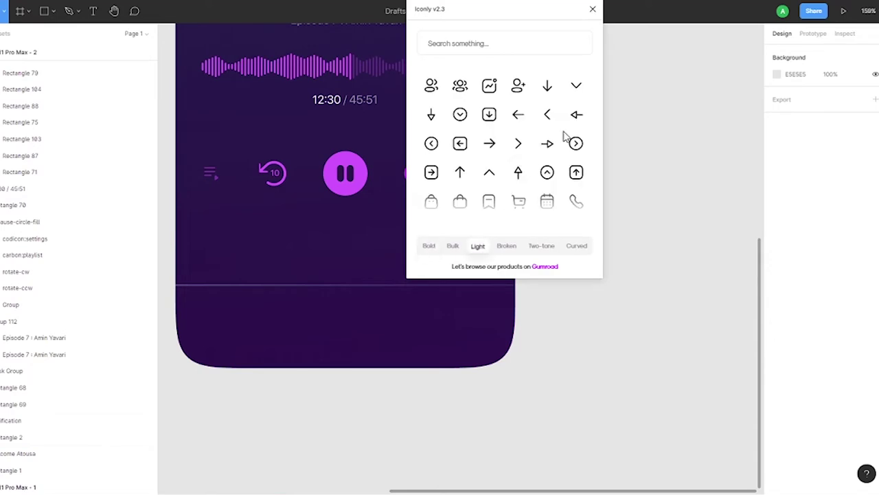
pyautogui.scroll(-3, 542, 148)
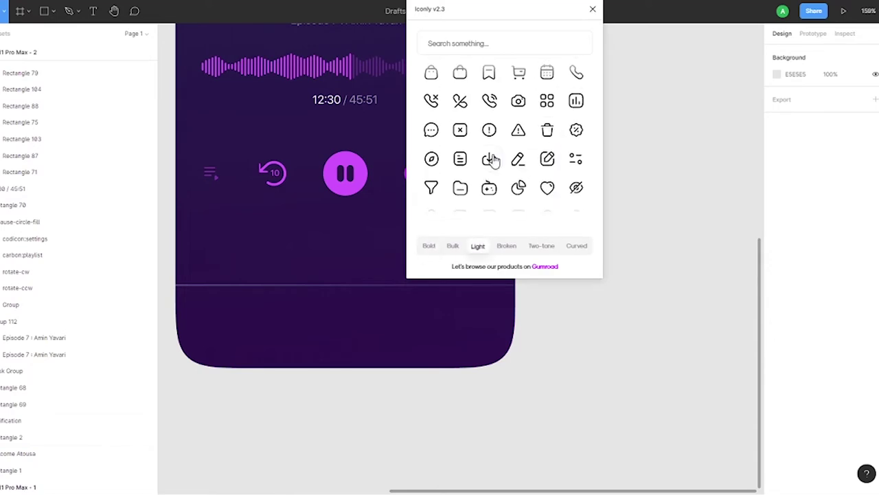
pyautogui.scroll(-3, 553, 158)
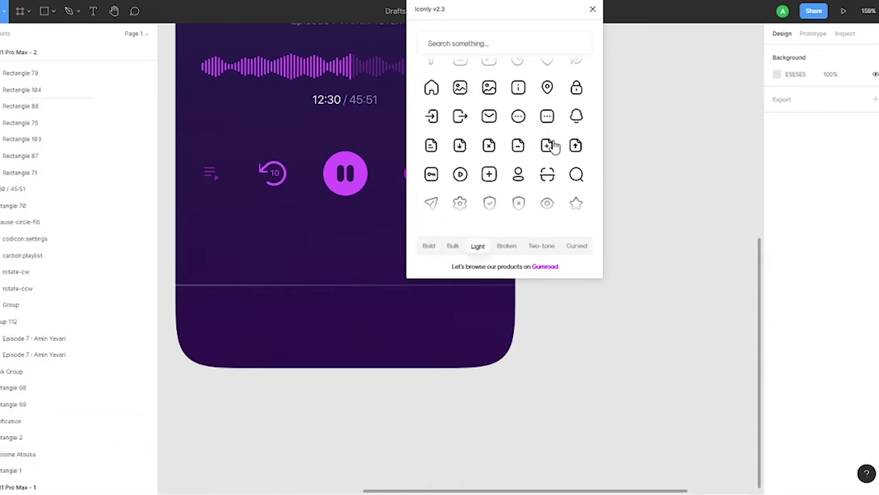
pyautogui.scroll(-3, 553, 151)
pyautogui.scroll(3, 500, 122)
pyautogui.scroll(2, 500, 121)
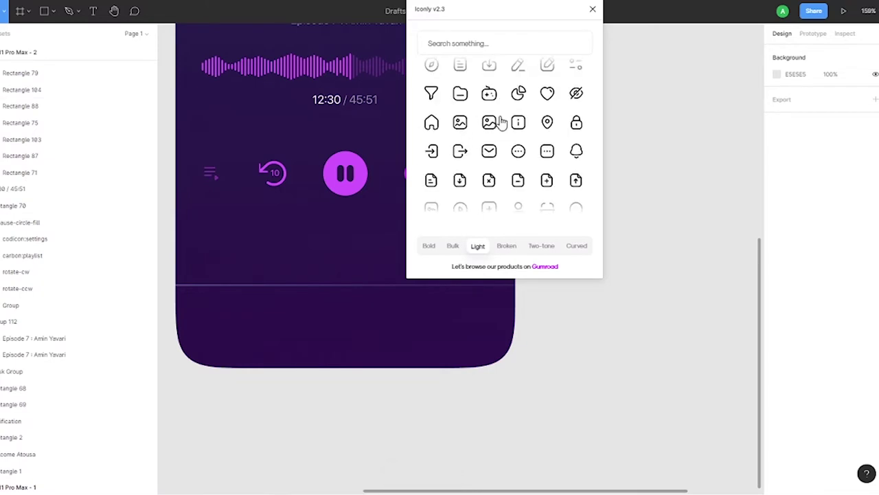
pyautogui.scroll(-5, 500, 121)
pyautogui.scroll(5, 503, 122)
pyautogui.scroll(1, 502, 121)
pyautogui.scroll(-3, 502, 122)
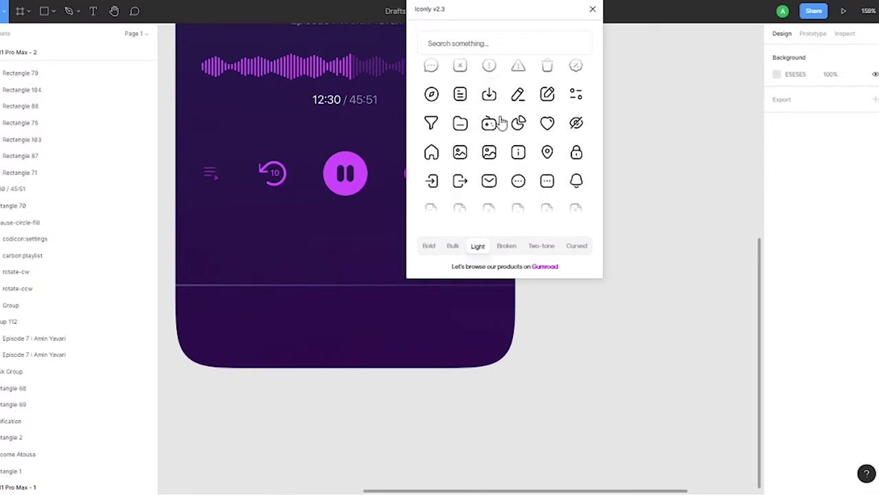
pyautogui.scroll(-2, 502, 122)
pyautogui.scroll(5, 502, 121)
# - Search Iconly for 'cha' and insert the chat icon onto the canvas
pyautogui.click(477, 44)
pyautogui.write('c')
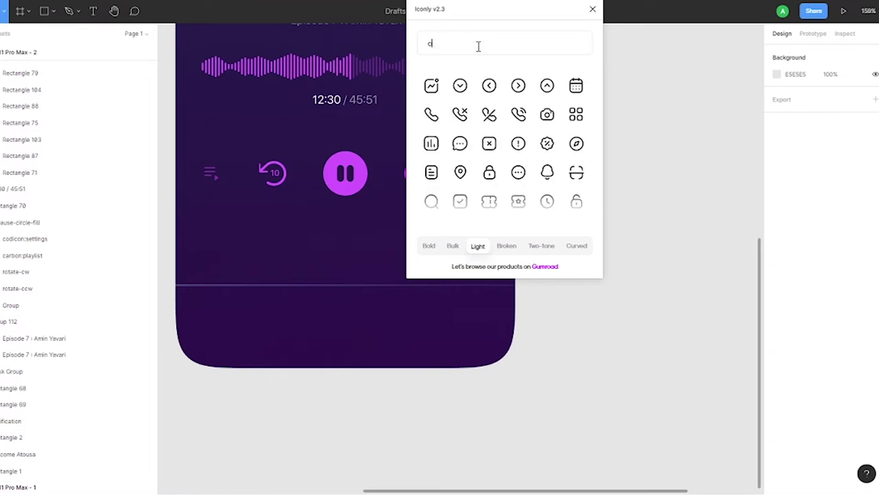
pyautogui.write('ha')
pyautogui.click(460, 84)
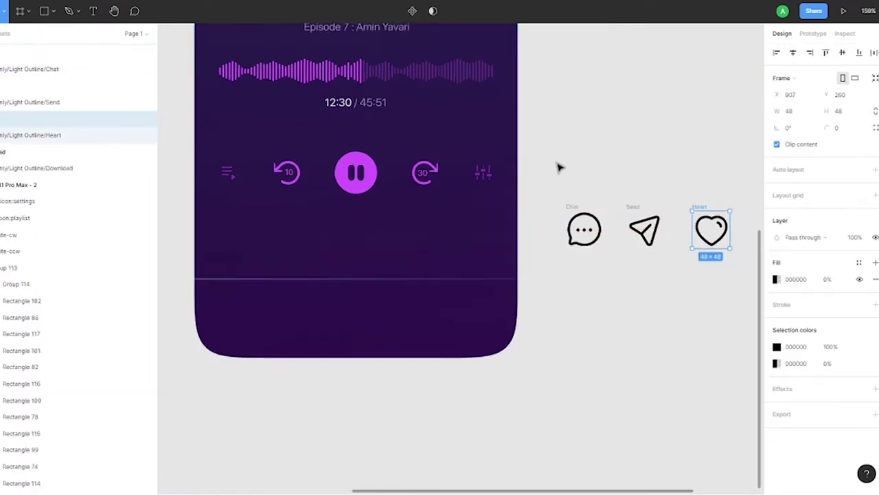
# - Place the heart, chat, send and download icons along the bottom bar
pyautogui.moveTo(178, 252); pyautogui.dragTo(198, 259)
pyautogui.moveTo(465, 204); pyautogui.dragTo(249, 271)
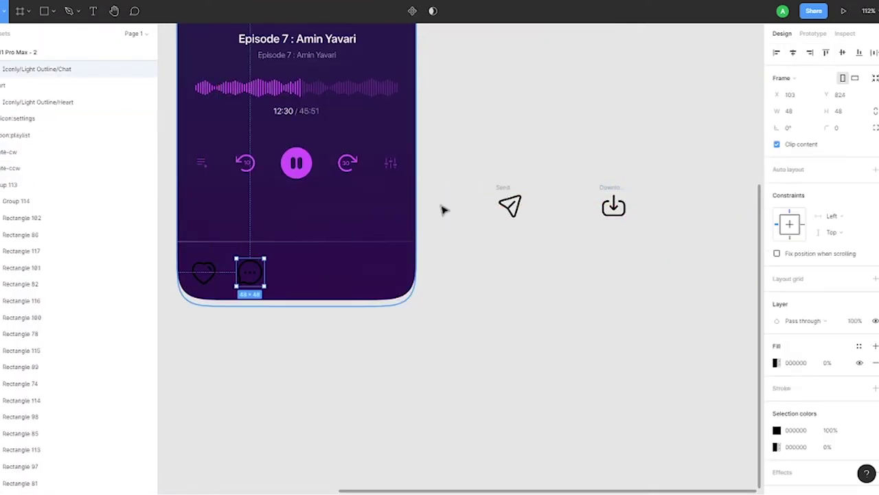
pyautogui.moveTo(510, 205); pyautogui.dragTo(306, 270)
pyautogui.moveTo(613, 205)
pyautogui.mouseDown()
pyautogui.moveTo(362, 256)
pyautogui.moveTo(364, 272)
pyautogui.mouseUp()
pyautogui.keyDown('ctrl'); pyautogui.scroll(3, 364, 272); pyautogui.keyUp('ctrl')
pyautogui.keyDown('shift'); pyautogui.click(224, 261); pyautogui.keyUp('shift')
pyautogui.keyDown('shift'); pyautogui.click(303, 266); pyautogui.keyUp('shift')
pyautogui.keyDown('shift'); pyautogui.click(401, 264); pyautogui.keyUp('shift')
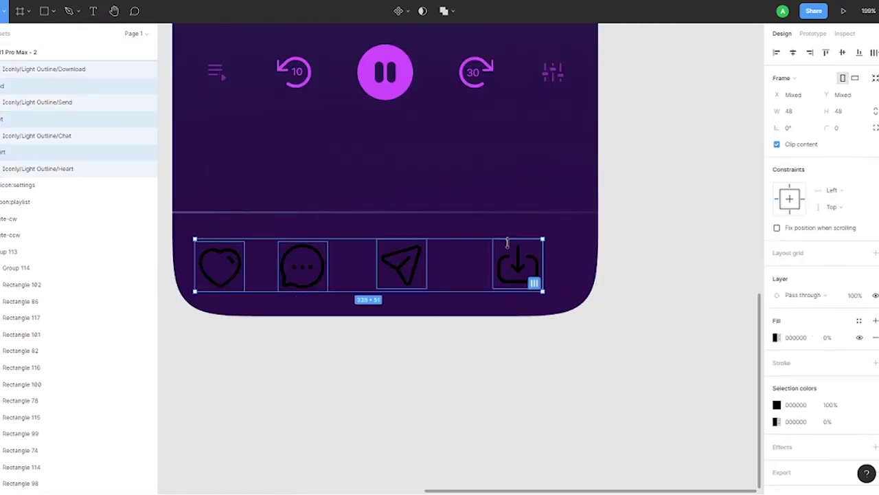
pyautogui.moveTo(191, 242); pyautogui.dragTo(199, 242)
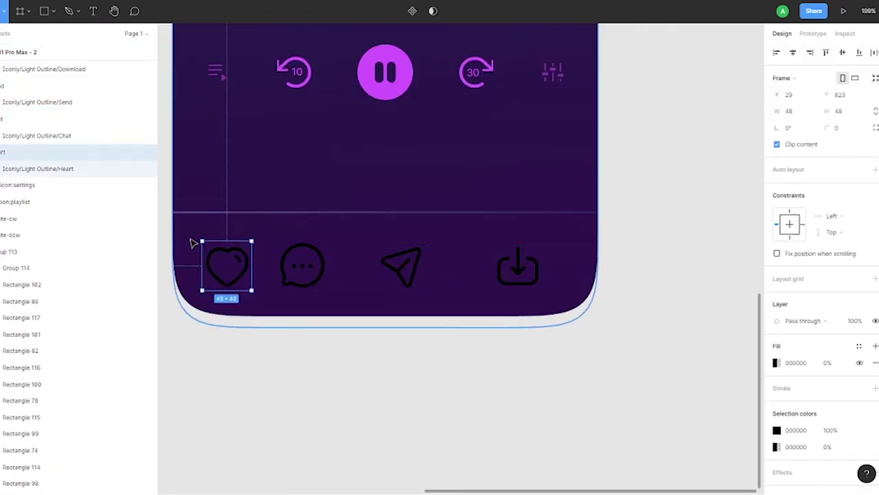
# - Colour the bottom icons' strokes magenta D271FD using the eyedropper
pyautogui.keyDown('shift'); pyautogui.click(303, 266); pyautogui.keyUp('shift')
pyautogui.keyDown('shift'); pyautogui.click(401, 264); pyautogui.keyUp('shift')
pyautogui.click(777, 404)
pyautogui.click(653, 369)
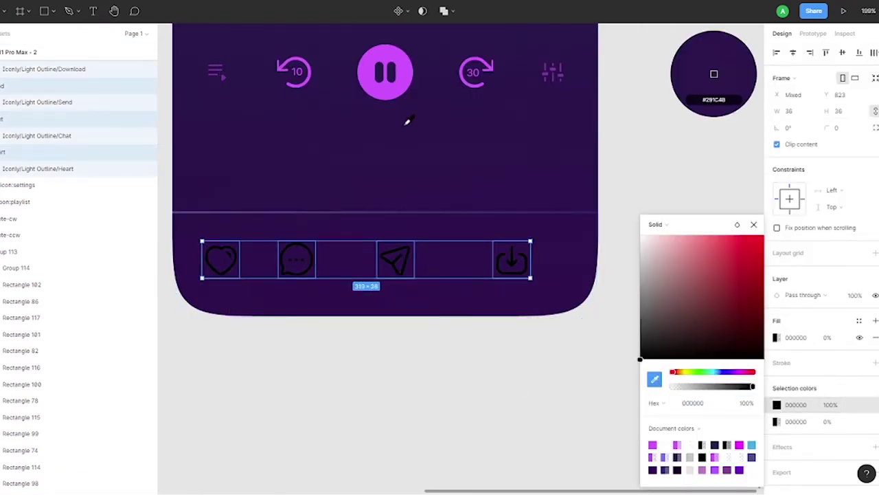
pyautogui.click(384, 72)
# - Distribute the four bottom-bar icons evenly with horizontal spacing
pyautogui.click(224, 260)
pyautogui.click(512, 259)
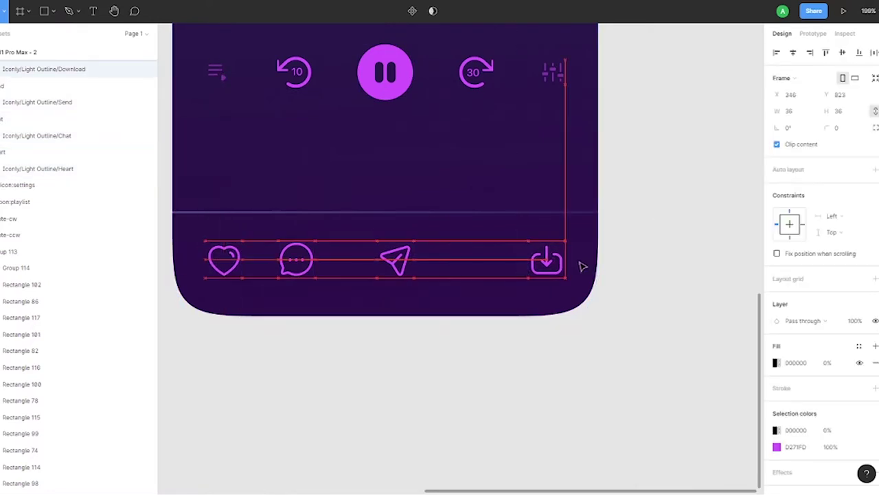
pyautogui.keyDown('shift'); pyautogui.click(224, 260); pyautogui.keyUp('shift')
pyautogui.keyDown('shift'); pyautogui.click(296, 260); pyautogui.keyUp('shift')
pyautogui.keyDown('shift'); pyautogui.click(395, 260); pyautogui.keyUp('shift')
pyautogui.hotkey('alt', 'shift', 'h')
pyautogui.click(669, 124)
pyautogui.click(46, 11)
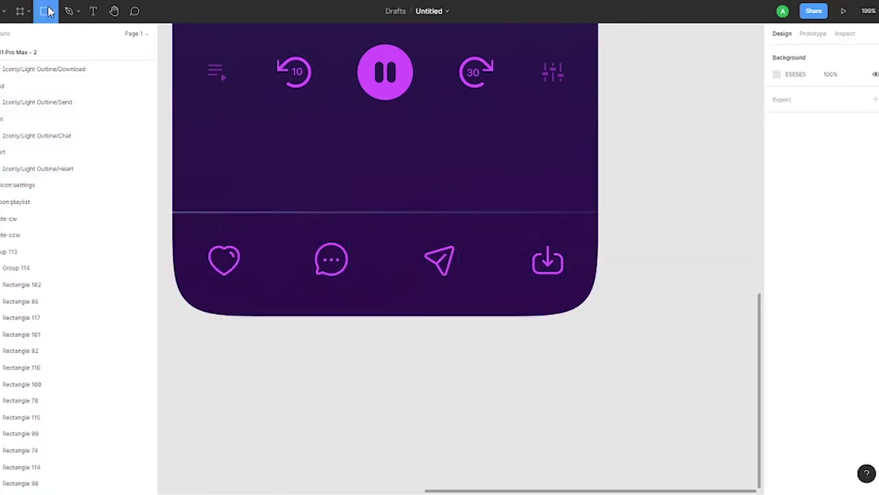
pyautogui.click(41, 76)
# - Draw a small circle on the chat icon's corner and fill it magenta
pyautogui.scroll(5, 330, 268)
pyautogui.moveTo(343, 188); pyautogui.dragTo(382, 227)
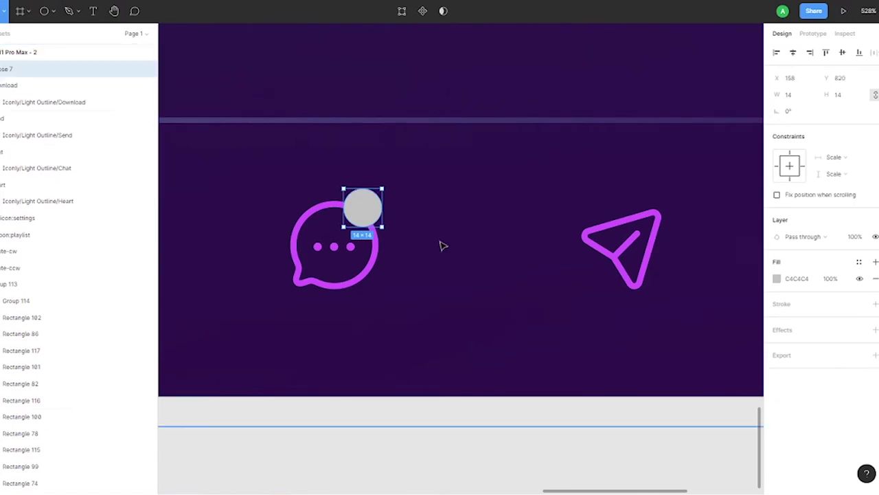
pyautogui.click(777, 278)
pyautogui.hotkey('ctrl', 'c')
pyautogui.hotkey('ctrl', 'v')
pyautogui.press('i')
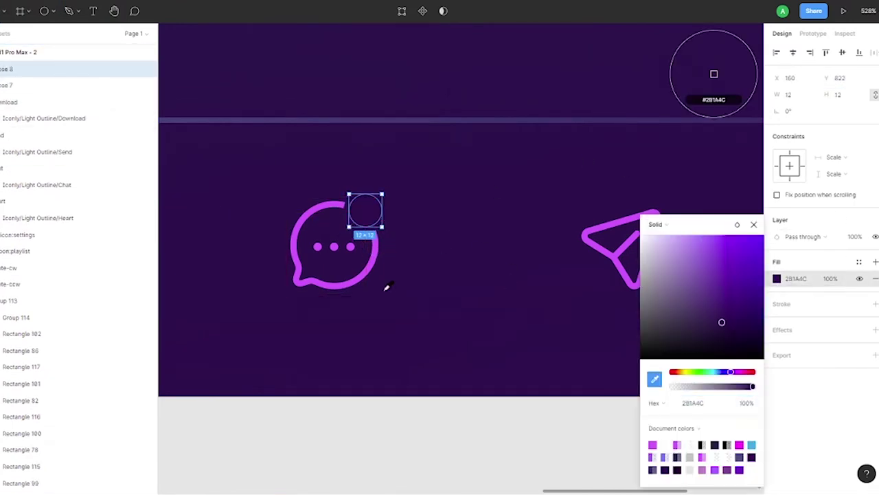
pyautogui.click(376, 273)
# - Add a '59' text label and nudge it onto the badge
pyautogui.press('t')
pyautogui.click(479, 302)
pyautogui.write('59')
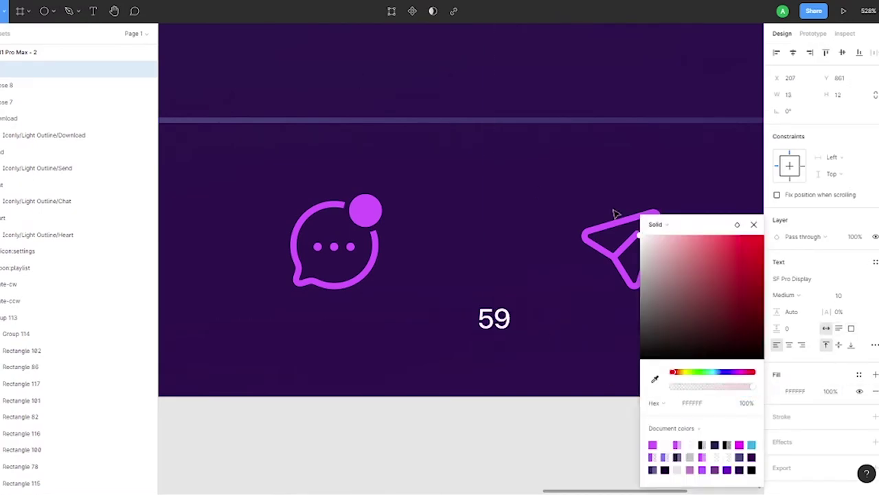
pyautogui.moveTo(495, 317); pyautogui.dragTo(413, 177)
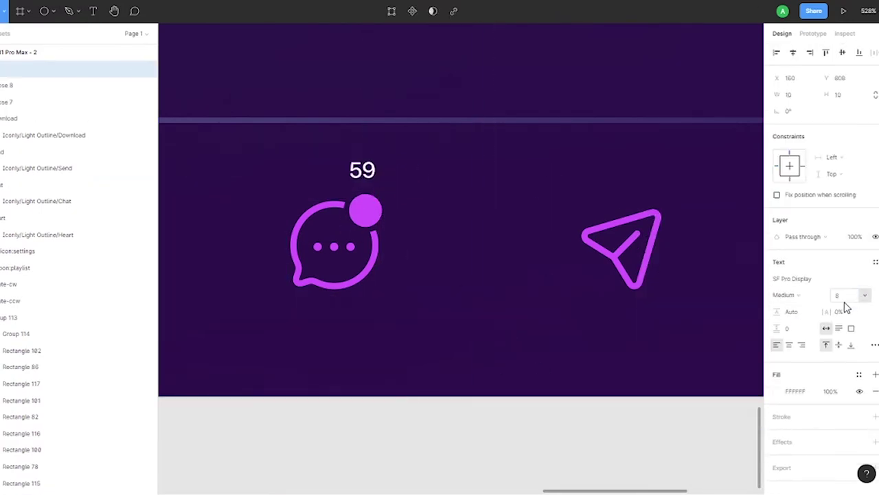
pyautogui.press('Down')
pyautogui.press('Down')
pyautogui.press('Down')
pyautogui.press('Right')
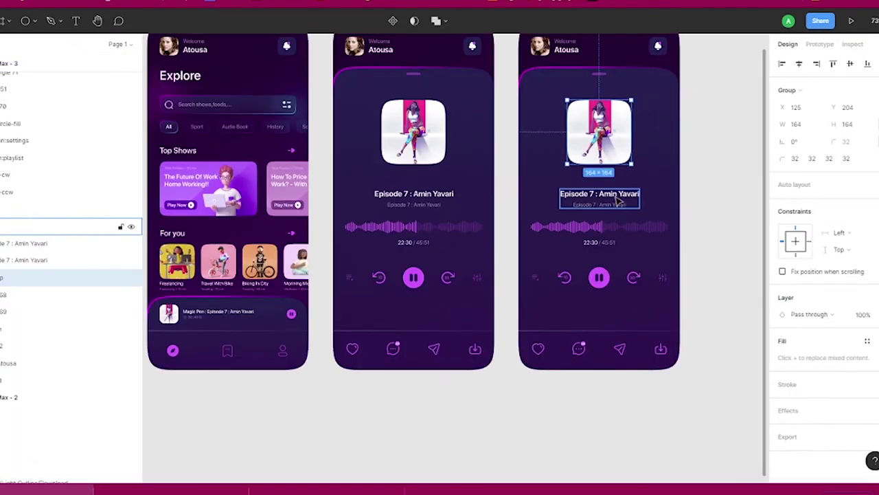
# - Delete the third screen's handle pill and lower the panel's top edge to about Y 256
pyautogui.scroll(5, 628, 250)
pyautogui.keyDown('shift'); pyautogui.click(722, 312); pyautogui.keyUp('shift')
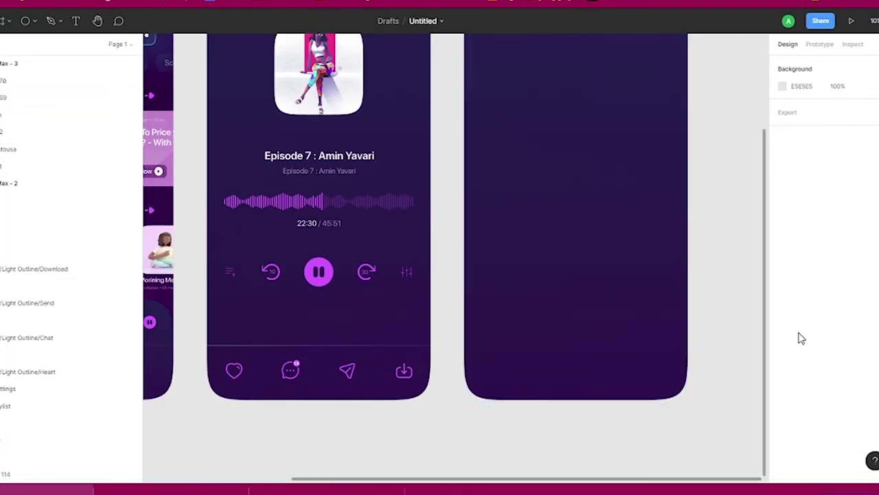
pyautogui.click(663, 305)
pyautogui.scroll(5, 663, 304)
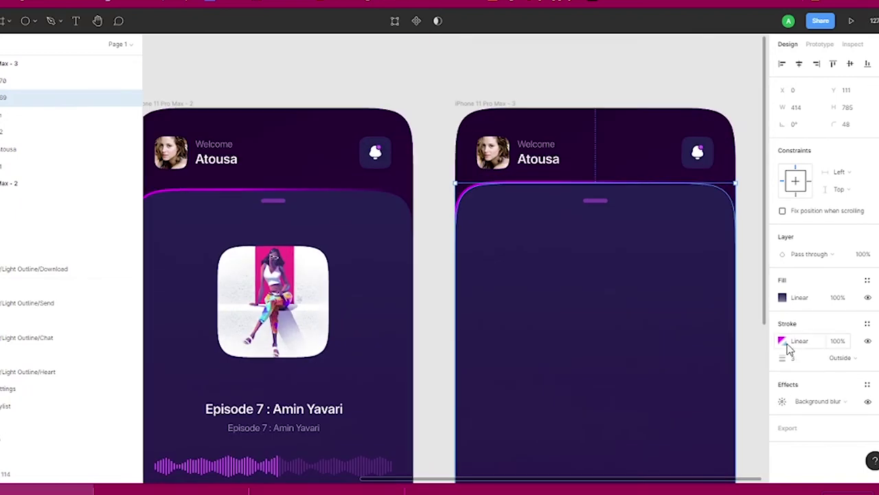
pyautogui.click(595, 200)
pyautogui.press('Delete')
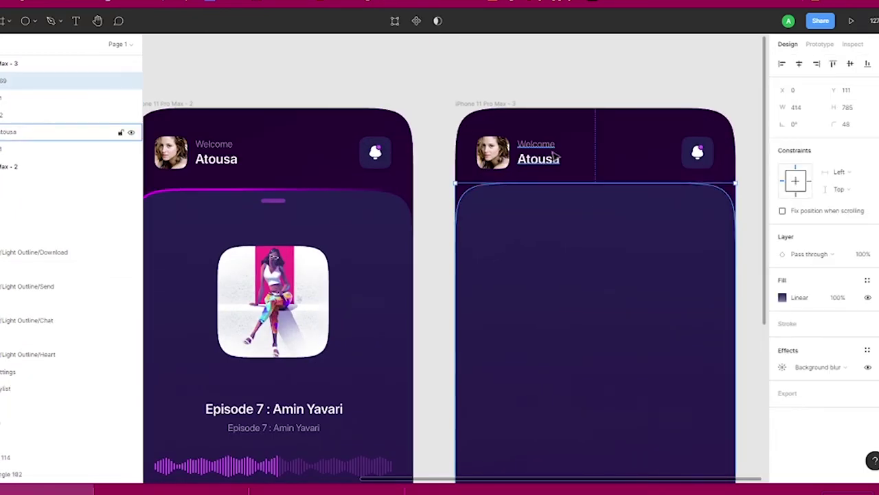
pyautogui.moveTo(603, 181); pyautogui.dragTo(583, 280)
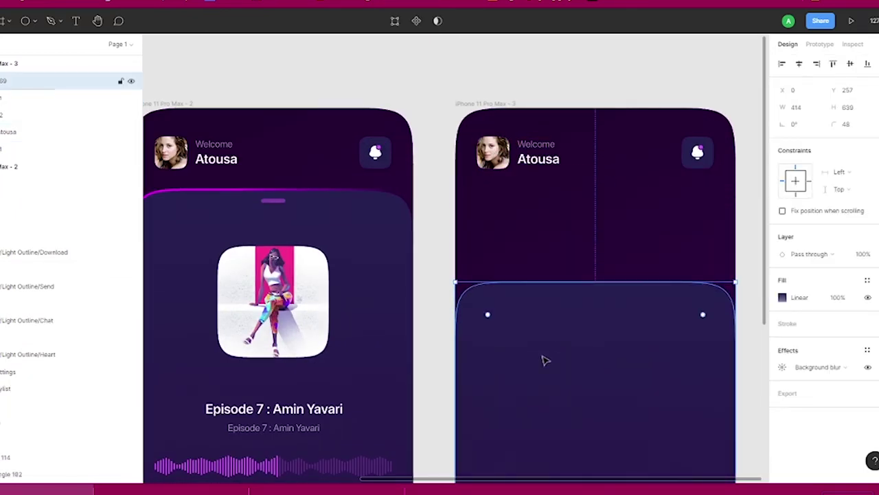
pyautogui.scroll(-5, 420, 75)
# - Copy the search bar into the third screen and resize it into a 350×180 card
pyautogui.click(289, 149)
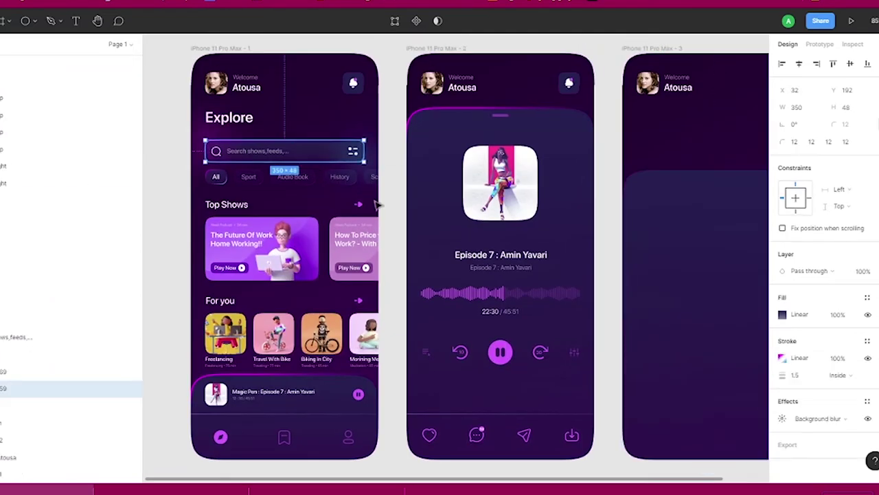
pyautogui.hotkey('ctrl', 'c')
pyautogui.hotkey('ctrl', 'v')
pyautogui.hotkey('shift', '2')
pyautogui.moveTo(457, 148); pyautogui.dragTo(457, 200)
pyautogui.scroll(3, 542, 216)
pyautogui.moveTo(481, 235)
pyautogui.mouseDown()
pyautogui.moveTo(481, 183)
pyautogui.moveTo(491, 180)
pyautogui.mouseUp()
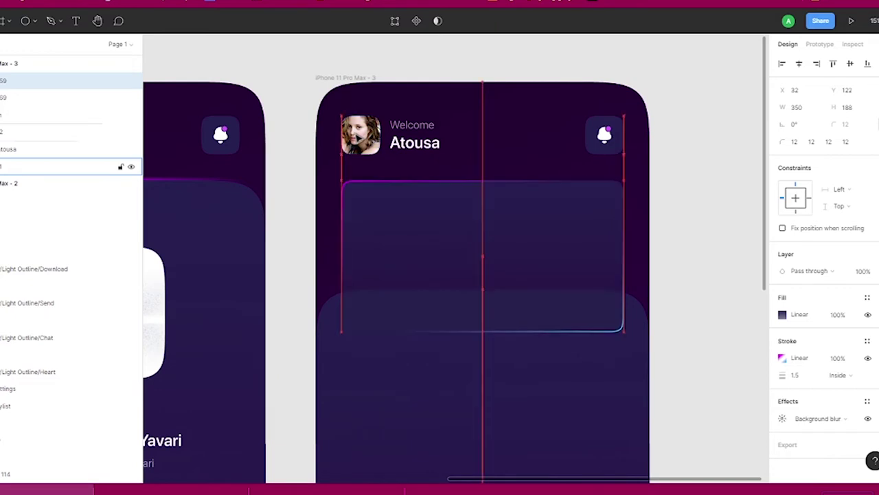
pyautogui.write('180')
pyautogui.press('Return')
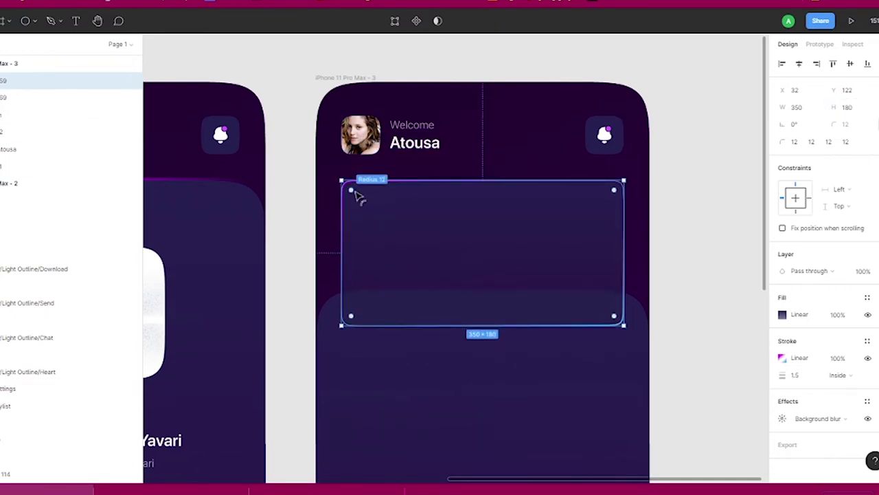
# - Adjust the card's linear gradient fill and give it a drop shadow
pyautogui.click(783, 314)
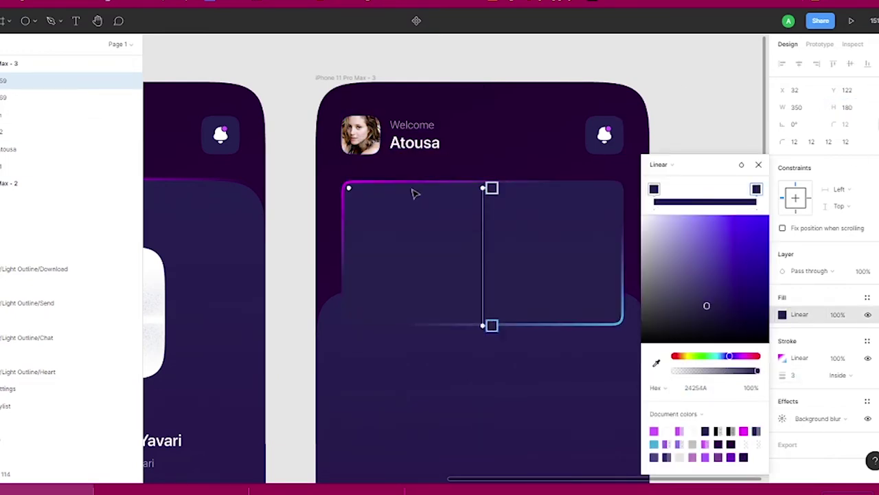
pyautogui.click(351, 183)
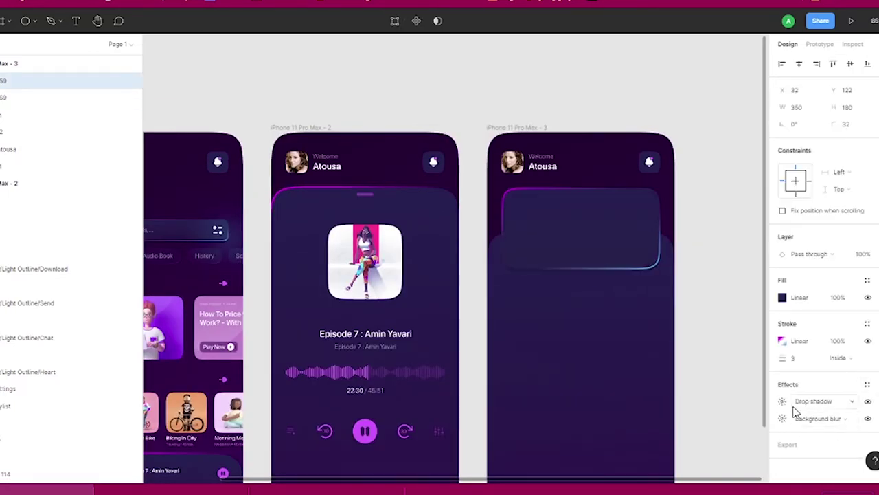
pyautogui.click(782, 401)
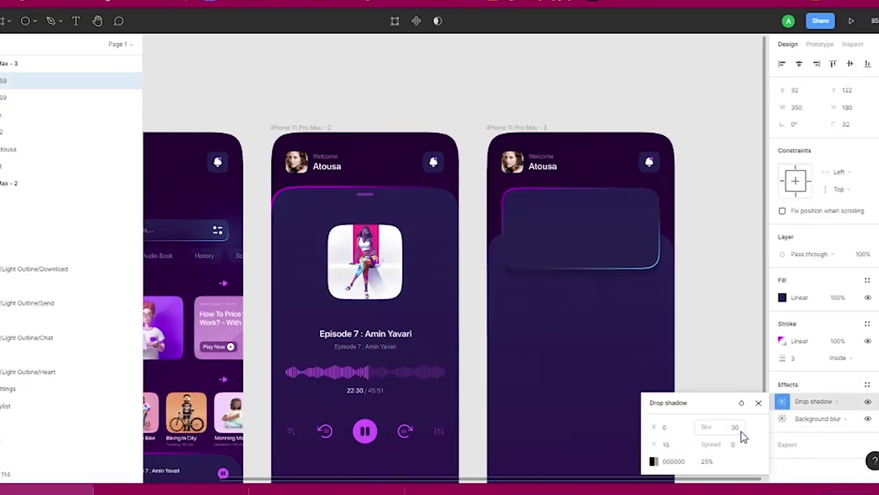
pyautogui.press('Escape')
pyautogui.click(718, 204)
pyautogui.scroll(2, 718, 204)
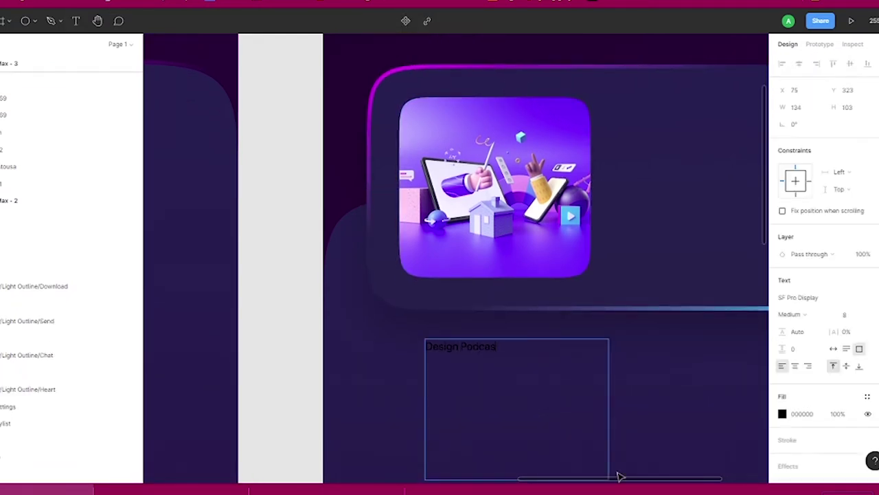
# - Make the Design Podcast title Semibold 20 and white
pyautogui.press('Return')
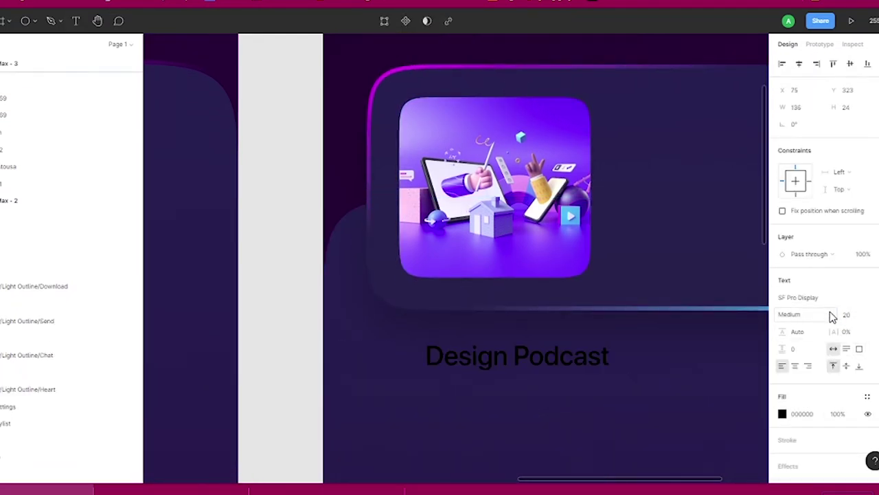
pyautogui.click(782, 413)
pyautogui.moveTo(679, 261); pyautogui.dragTo(641, 214)
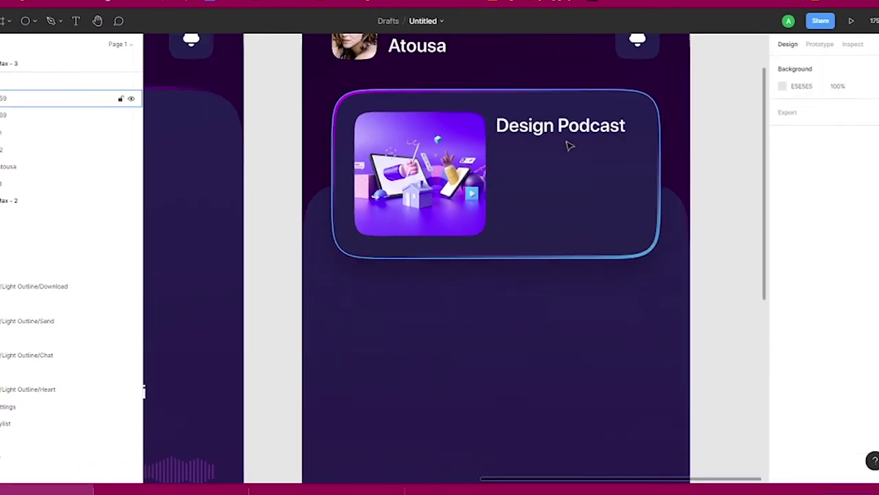
# - Turn a title copy into a Regular 12, 50%-opacity design-podcast description under the title
pyautogui.doubleClick(562, 163)
pyautogui.write('Podcast about news of graphic and industrial design')
pyautogui.write('12')
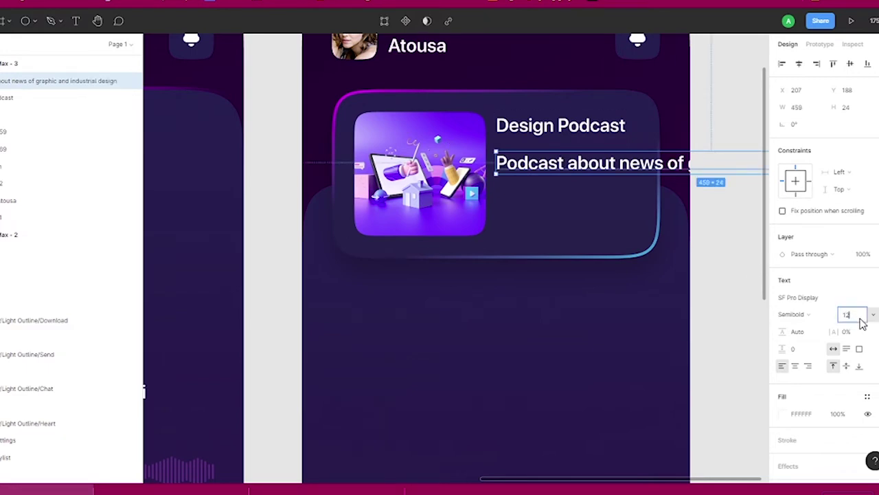
pyautogui.click(791, 314)
pyautogui.click(817, 266)
pyautogui.doubleClick(644, 158)
pyautogui.write('50')
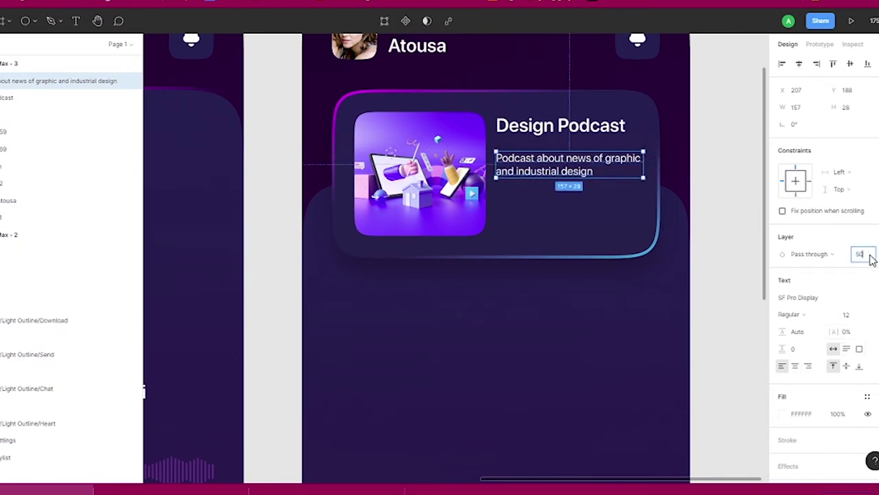
pyautogui.press('Return')
pyautogui.moveTo(575, 145); pyautogui.dragTo(575, 132)
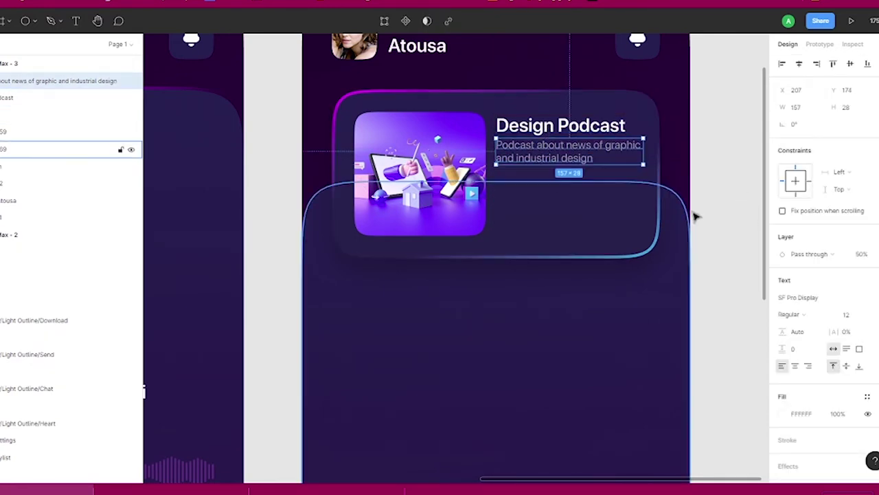
# - Launch the Iconly plugin from the right-click Plugins menu
pyautogui.rightClick(710, 194)
pyautogui.click(659, 328)
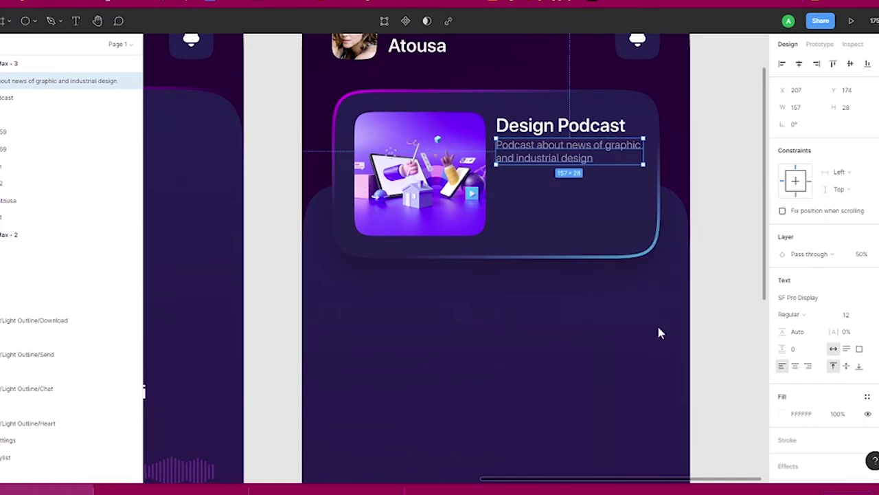
pyautogui.scroll(-1, 474, 176)
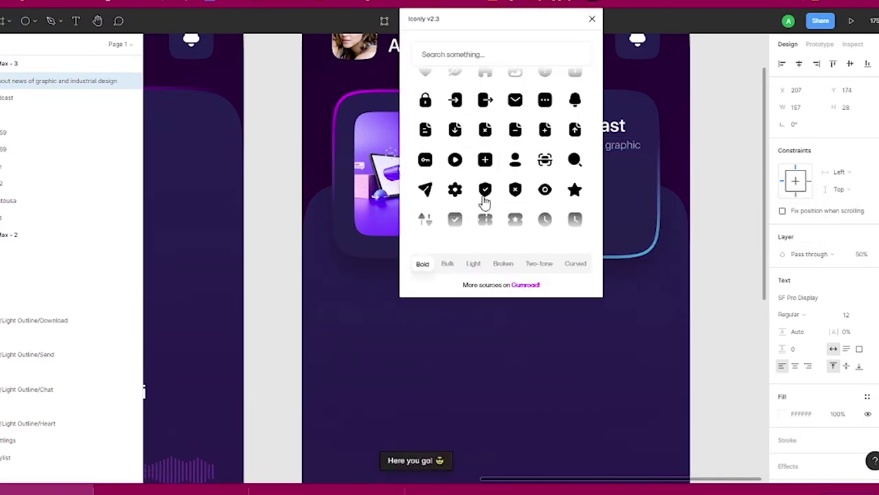
# - Place a user-group icon on the card and colour it and the play icon purple
pyautogui.scroll(2, 557, 146)
pyautogui.moveTo(426, 92); pyautogui.dragTo(523, 217)
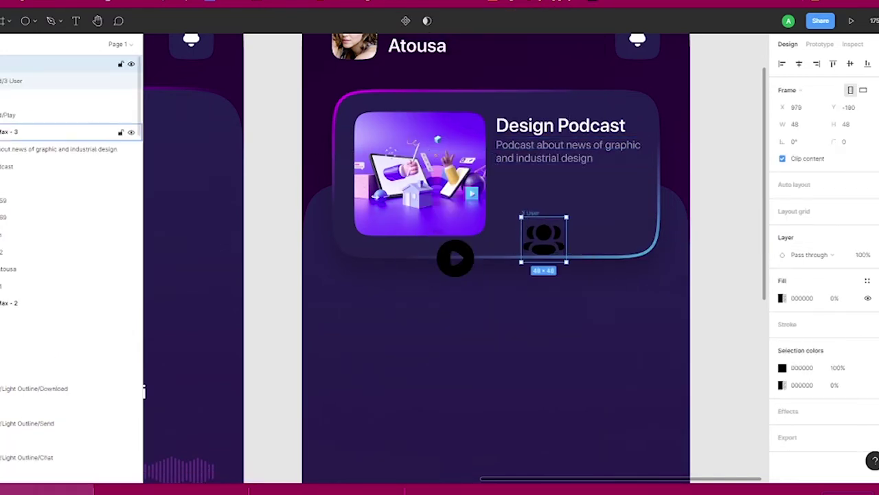
pyautogui.click(70, 65)
pyautogui.keyDown('shift'); pyautogui.click(27, 80); pyautogui.keyUp('shift')
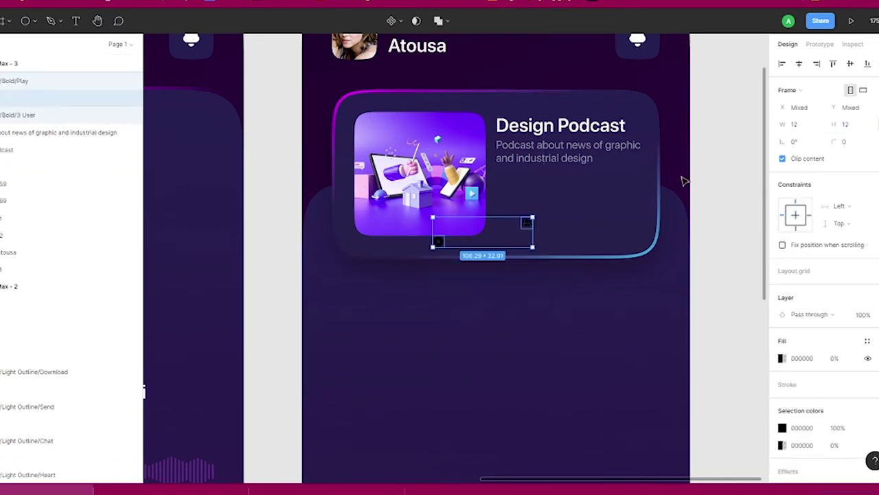
pyautogui.click(782, 428)
pyautogui.click(639, 222)
pyautogui.press('Escape')
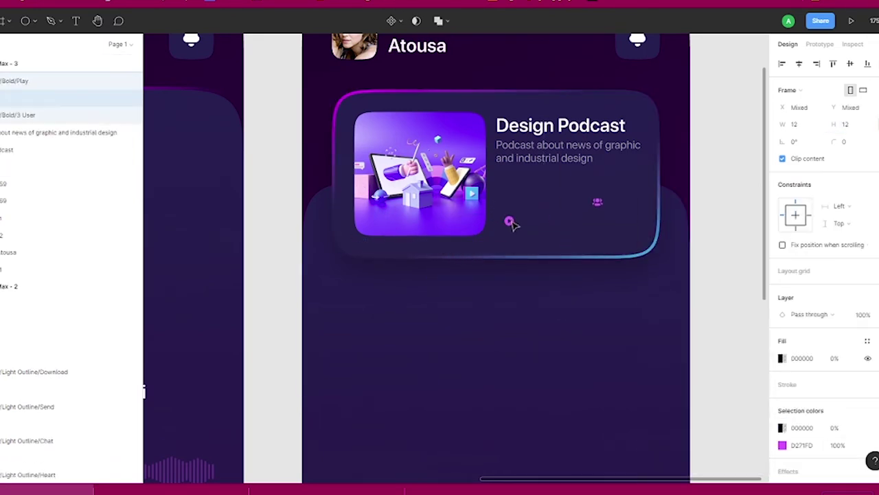
# - Add a '32 K Hours Played' text at size 8 and 50% opacity
pyautogui.press('t')
pyautogui.click(491, 295)
pyautogui.write('32 K Hours Played')
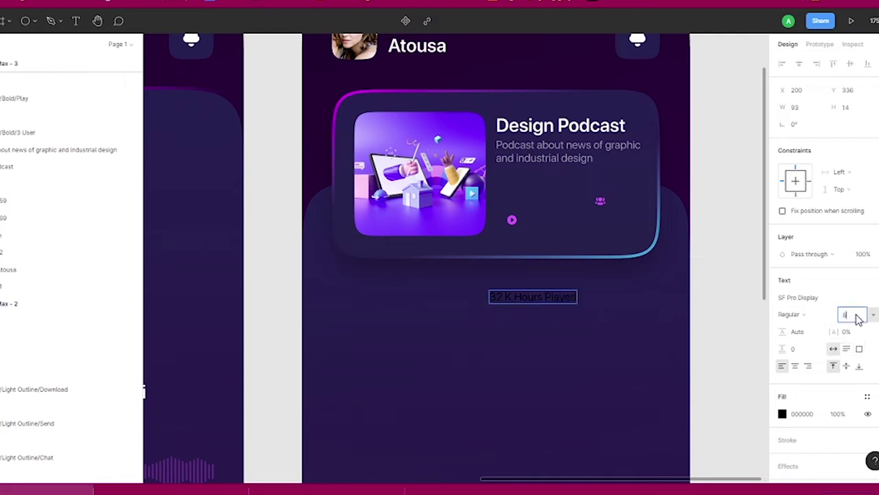
pyautogui.write('8')
pyautogui.press('Return')
pyautogui.click(782, 413)
pyautogui.press('Tab')
pyautogui.write('50')
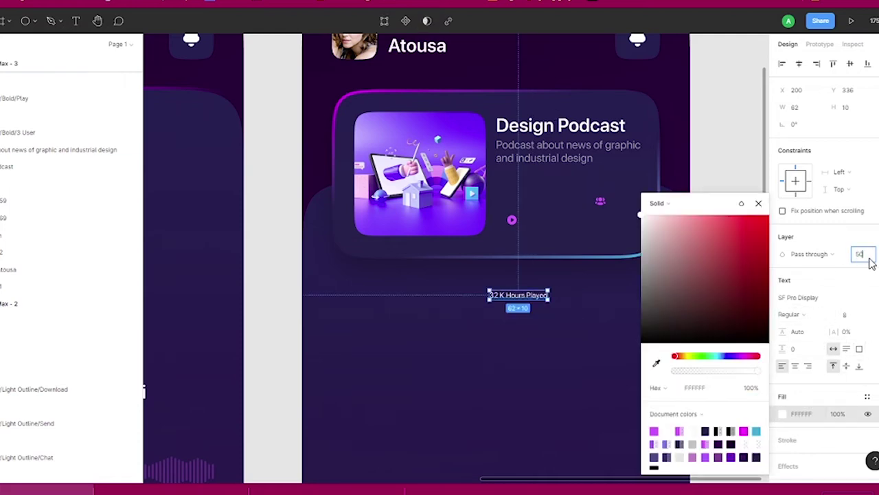
pyautogui.click(556, 300)
# - Duplicate it as '56 K Subscribe' and place each label beside its icon
pyautogui.scroll(2, 556, 297)
pyautogui.click(487, 296)
pyautogui.moveTo(487, 295); pyautogui.dragTo(622, 297)
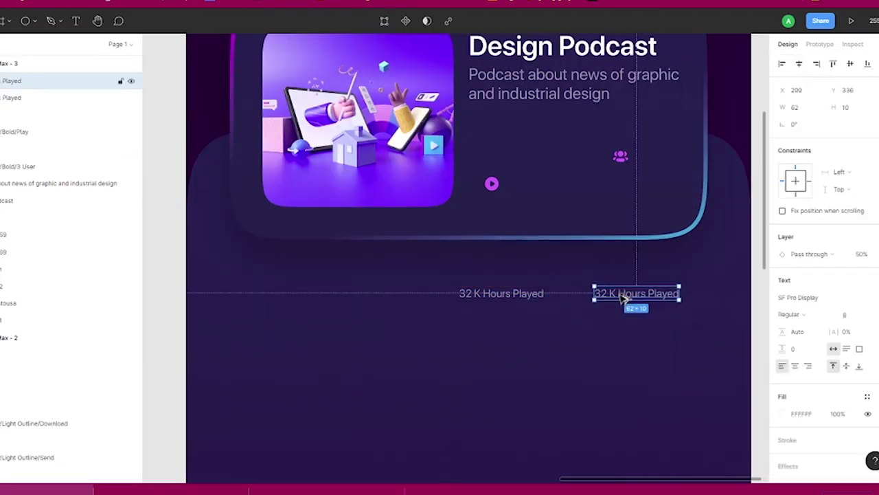
pyautogui.doubleClick(632, 294)
pyautogui.write('56 K Subscribe')
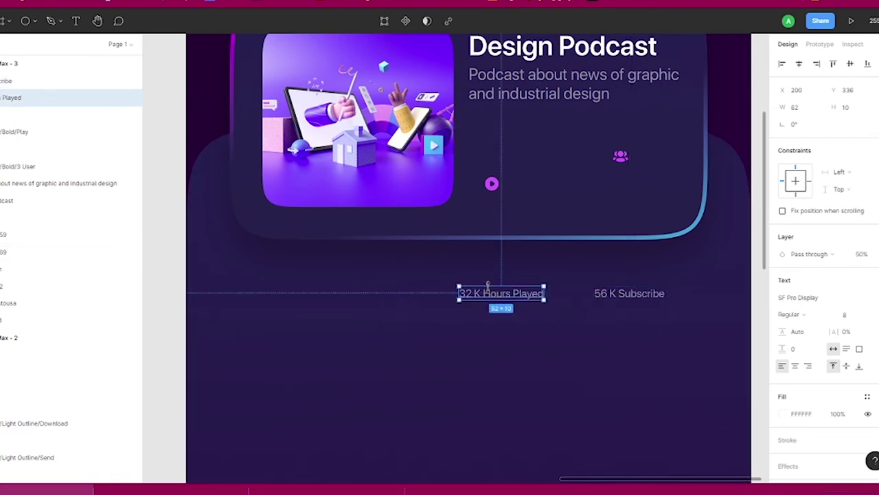
pyautogui.moveTo(486, 299); pyautogui.dragTo(543, 191)
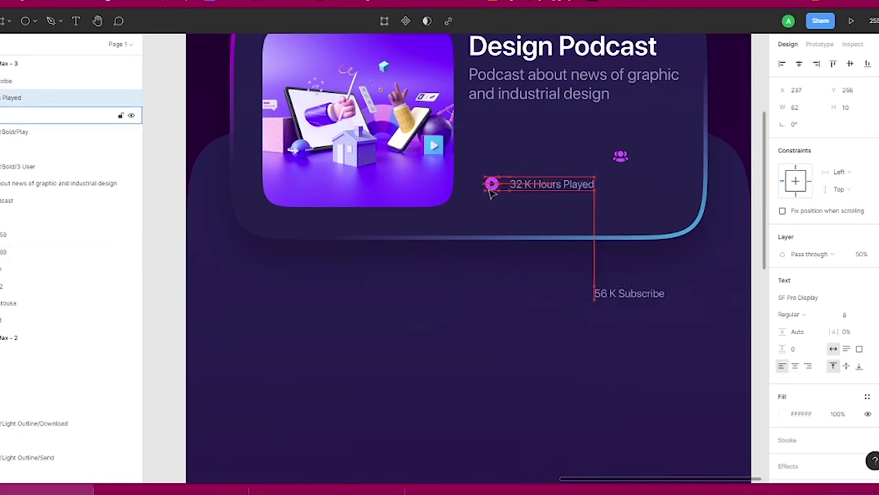
pyautogui.moveTo(630, 294); pyautogui.dragTo(676, 157)
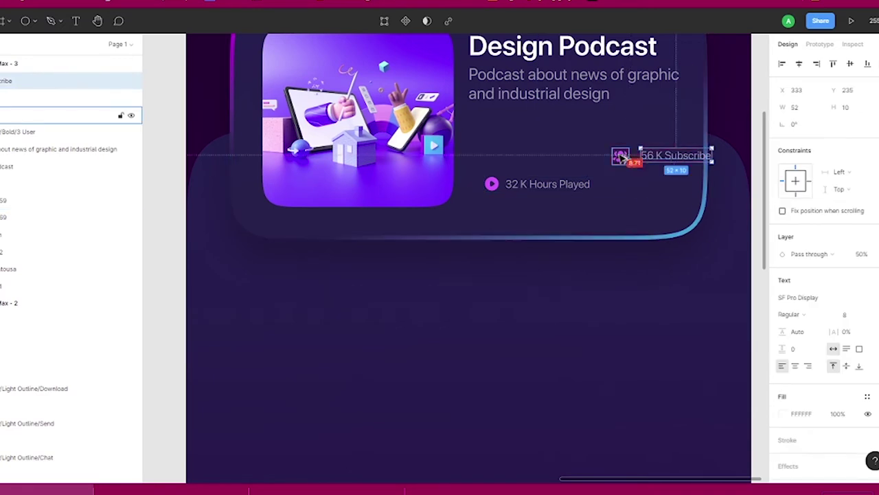
# - Select the stat icons and labels on the card to arrange them
pyautogui.click(620, 156)
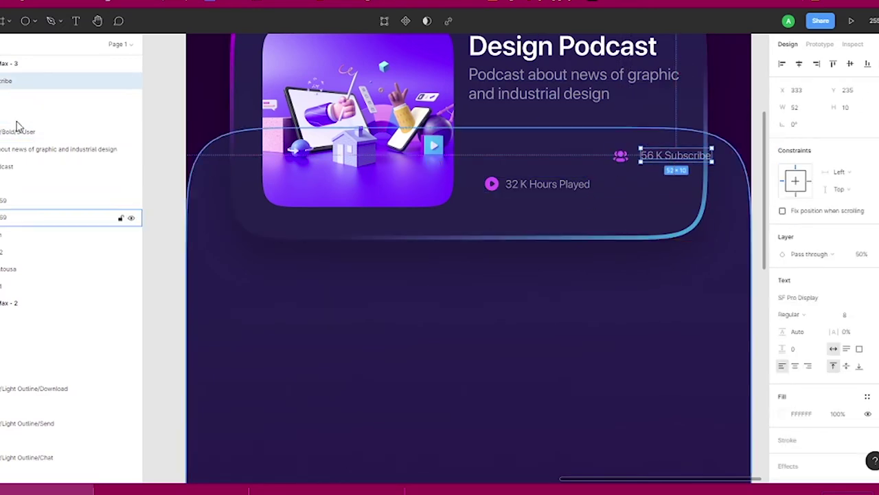
pyautogui.click(679, 157)
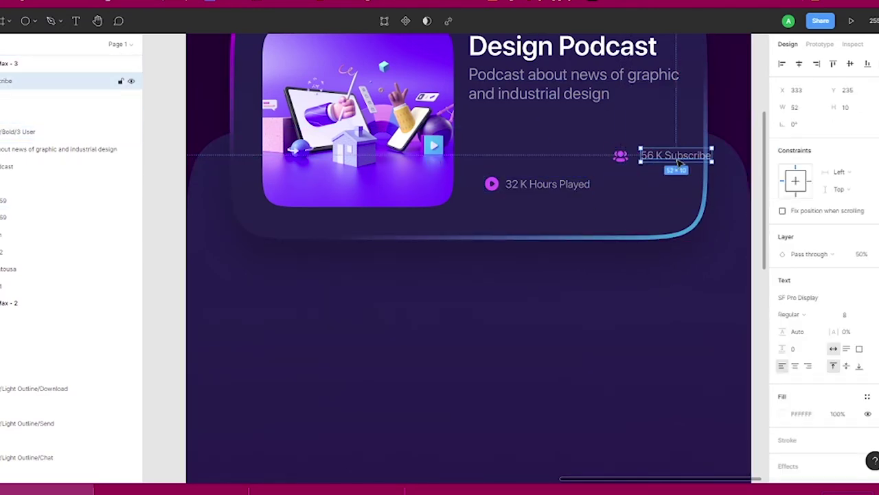
pyautogui.click(620, 158)
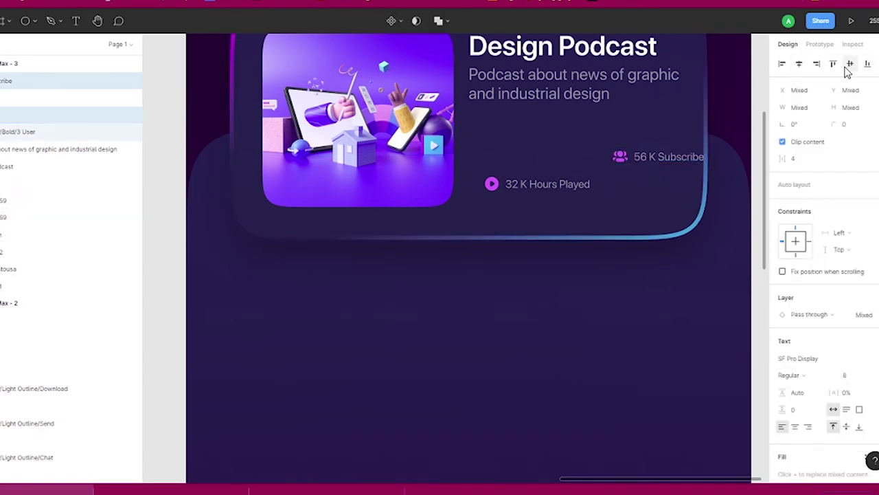
pyautogui.click(543, 184)
pyautogui.doubleClick(549, 185)
pyautogui.click(492, 184)
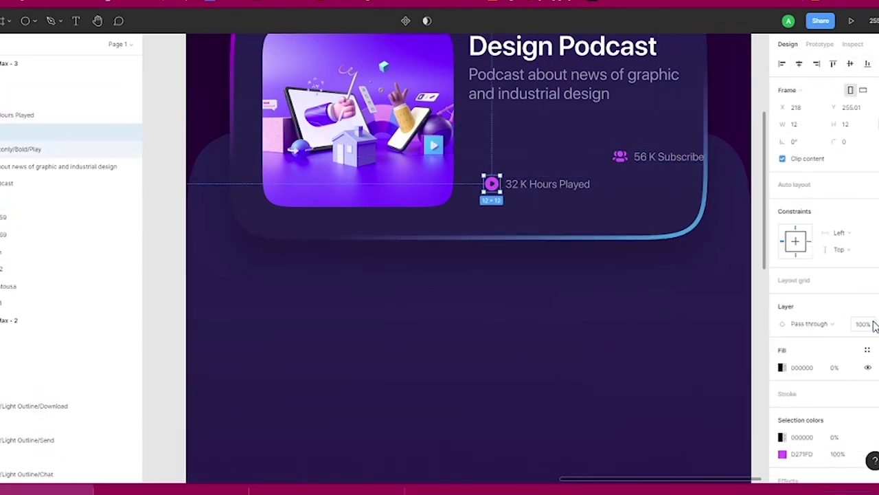
pyautogui.click(639, 206)
pyautogui.click(520, 190)
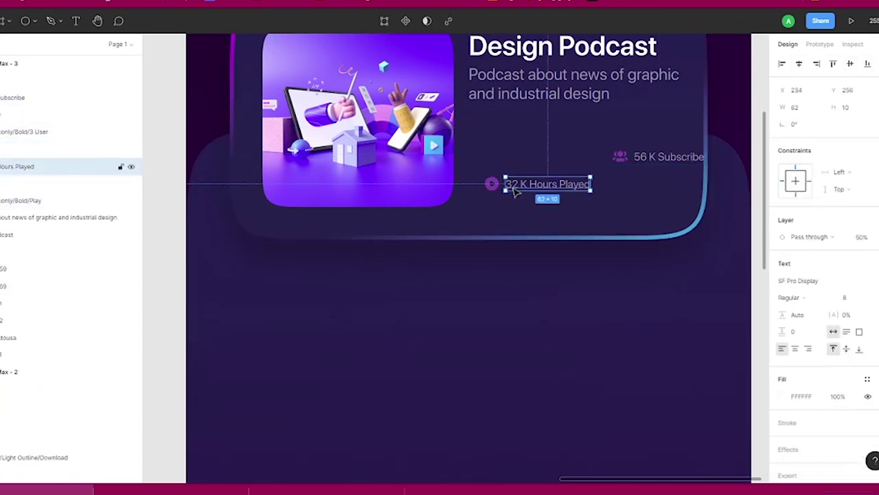
# - Align both stats on one row under the subtitle, group them, and paste the portrait image
pyautogui.moveTo(534, 193); pyautogui.dragTo(520, 117)
pyautogui.moveTo(668, 162); pyautogui.dragTo(642, 124)
pyautogui.keyDown('shift'); pyautogui.click(563, 118); pyautogui.keyUp('shift')
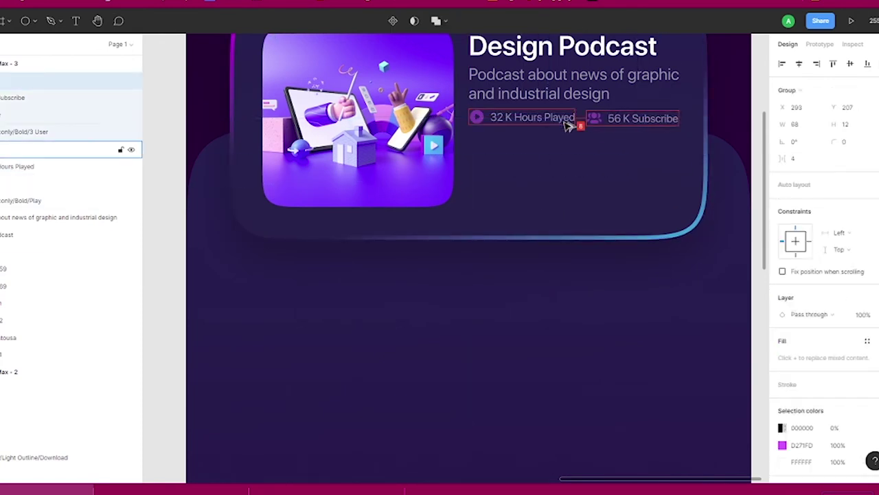
pyautogui.click(851, 64)
pyautogui.hotkey('ctrl', 'g')
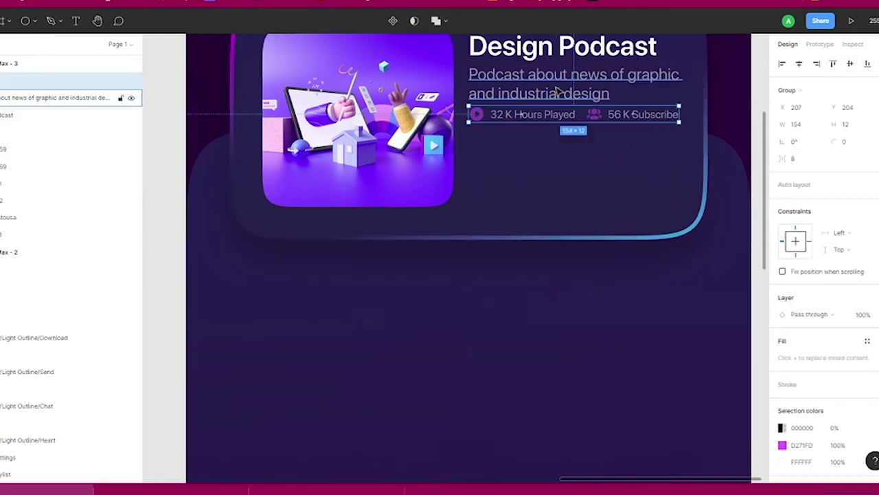
pyautogui.scroll(-5, 515, 114)
pyautogui.hotkey('ctrl', 'v')
# - Add an Author label with FFFFFF fill at 50% next to the portrait
pyautogui.scroll(5, 431, 76)
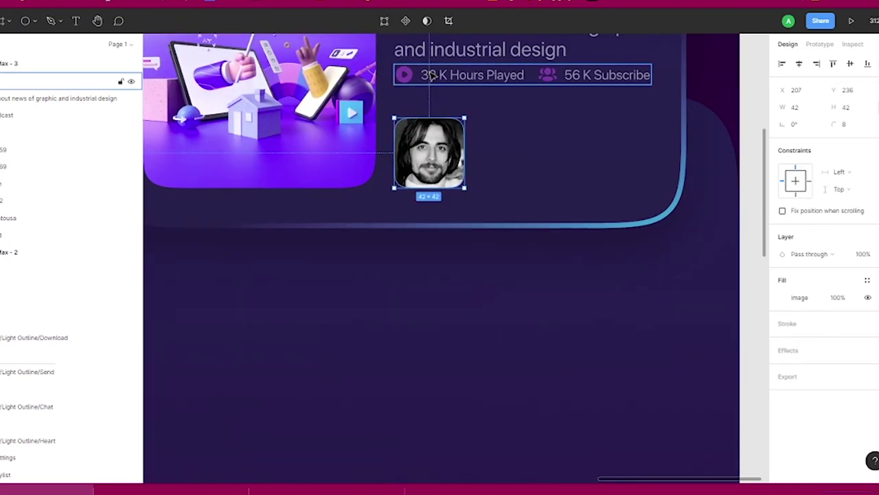
pyautogui.press('Up')
pyautogui.press('Up')
pyautogui.press('Up')
pyautogui.click(75, 21)
pyautogui.moveTo(329, 300); pyautogui.dragTo(422, 337)
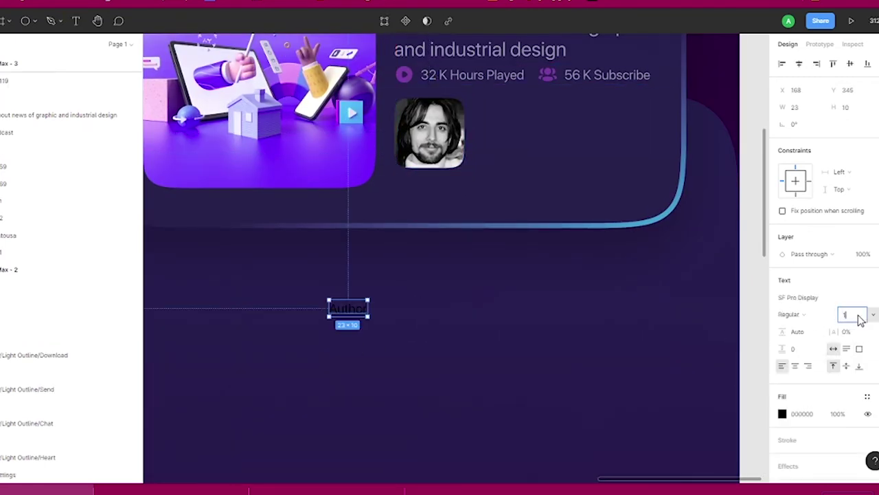
pyautogui.click(782, 414)
pyautogui.write('FFFFFF')
pyautogui.click(836, 414)
pyautogui.write('50')
pyautogui.press('Return')
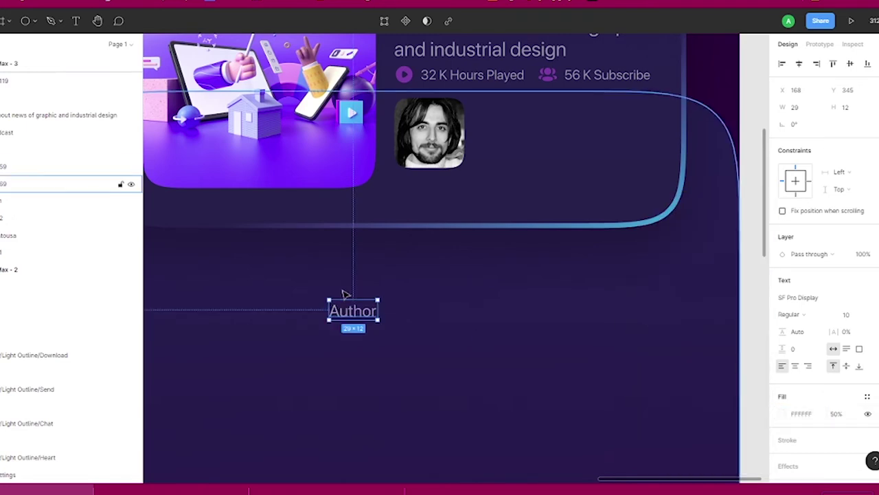
pyautogui.moveTo(349, 313)
pyautogui.mouseDown()
pyautogui.moveTo(491, 120)
pyautogui.moveTo(489, 147)
pyautogui.mouseUp()
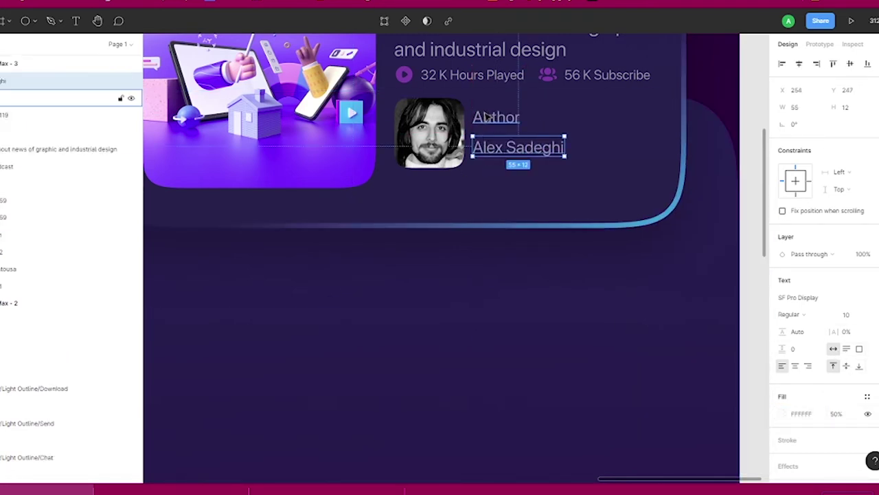
# - Change the label to 'Author:', set the author's name to 12 Medium, and group them
pyautogui.doubleClick(496, 117)
pyautogui.write(':')
pyautogui.click(518, 147)
pyautogui.click(851, 314)
pyautogui.write('12')
pyautogui.press('Return')
pyautogui.click(791, 314)
pyautogui.click(797, 331)
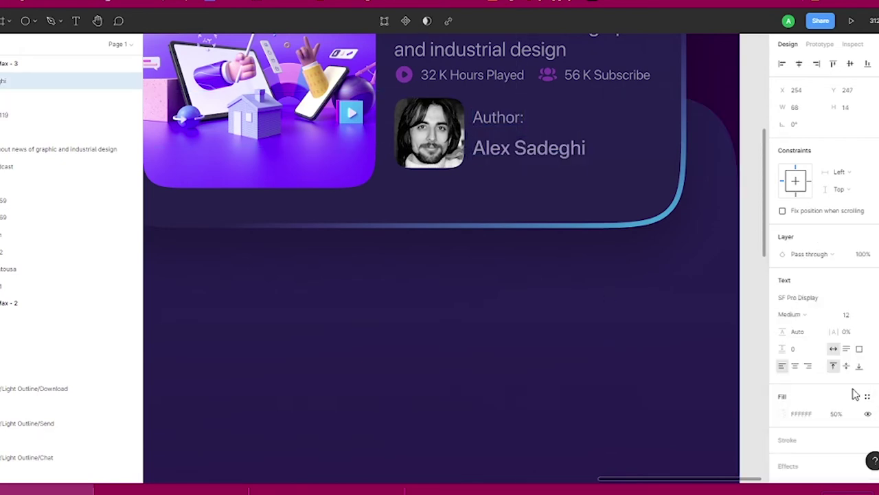
pyautogui.scroll(-1, 825, 385)
pyautogui.click(782, 364)
pyautogui.press('Escape')
pyautogui.press('Up')
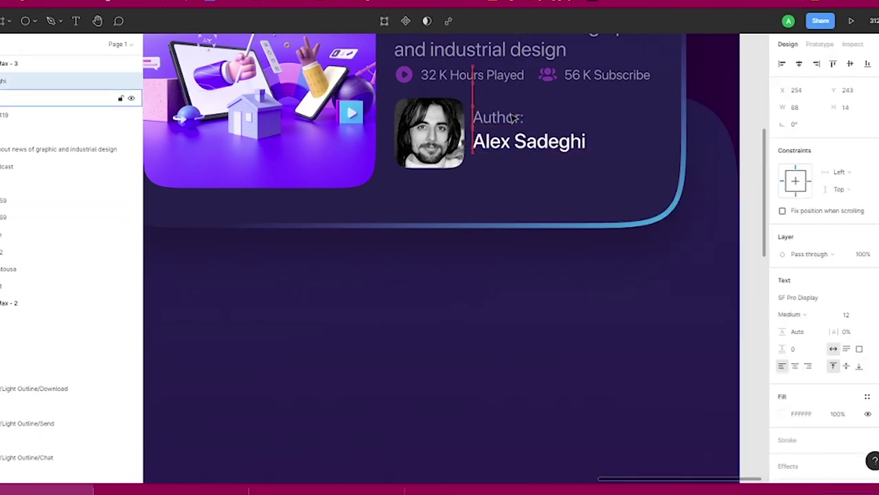
pyautogui.keyDown('shift'); pyautogui.click(514, 118); pyautogui.keyUp('shift')
pyautogui.hotkey('ctrl', 'g')
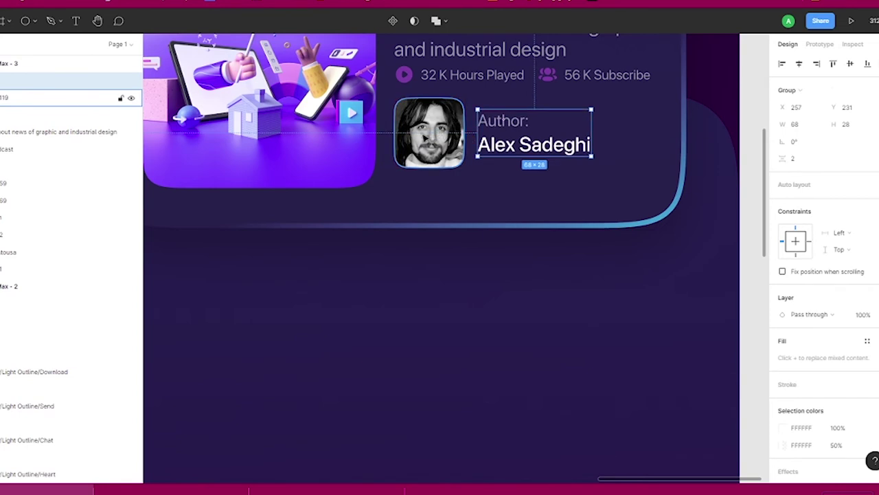
# - Vertically centre the card's text column beside the image and add a Newest text box
pyautogui.keyDown('shift'); pyautogui.click(473, 75); pyautogui.keyUp('shift')
pyautogui.keyDown('shift'); pyautogui.click(481, 49); pyautogui.keyUp('shift')
pyautogui.scroll(-3, 449, 166)
pyautogui.keyDown('shift'); pyautogui.click(477, 86); pyautogui.keyUp('shift')
pyautogui.keyDown('shift'); pyautogui.click(360, 124); pyautogui.keyUp('shift')
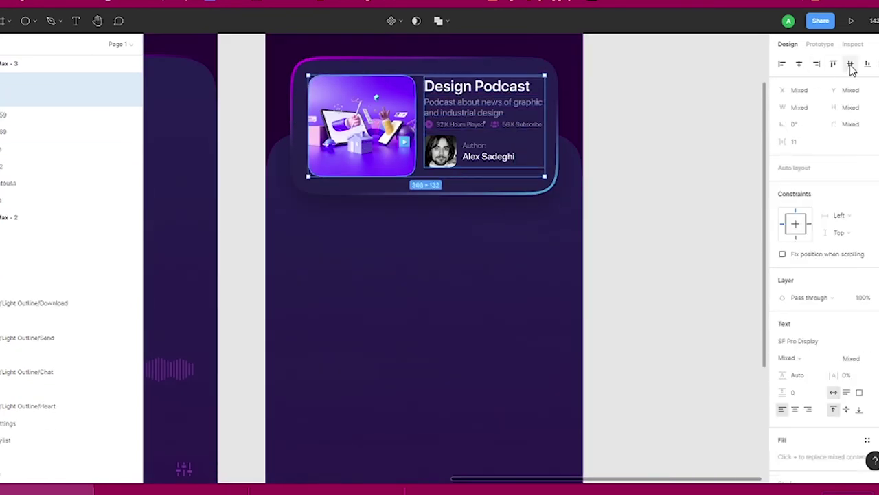
pyautogui.click(850, 64)
pyautogui.click(689, 132)
pyautogui.press('t')
pyautogui.moveTo(338, 277); pyautogui.dragTo(381, 300)
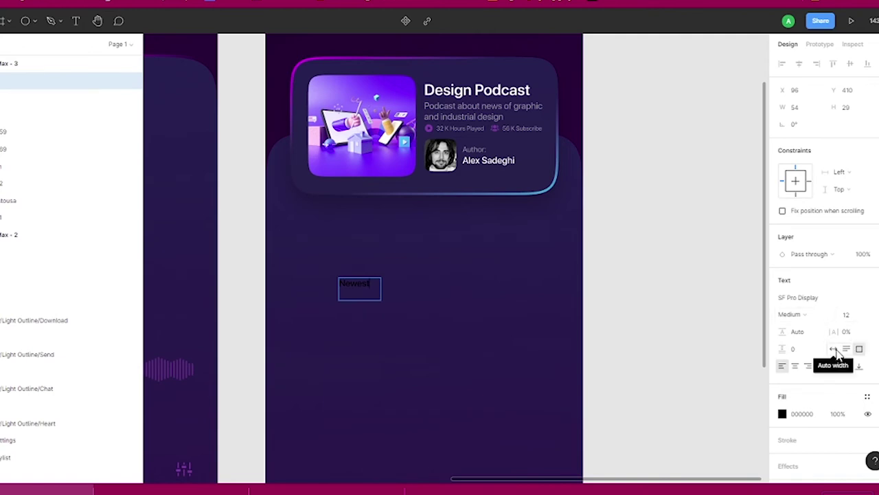
# - Make Newest white, move it under the card, and insert an Iconly swap icon
pyautogui.click(782, 413)
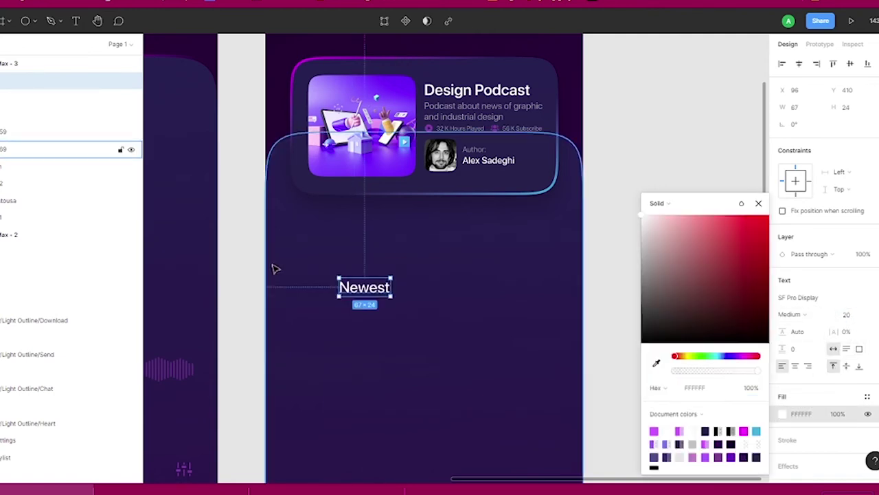
pyautogui.moveTo(364, 287); pyautogui.dragTo(315, 235)
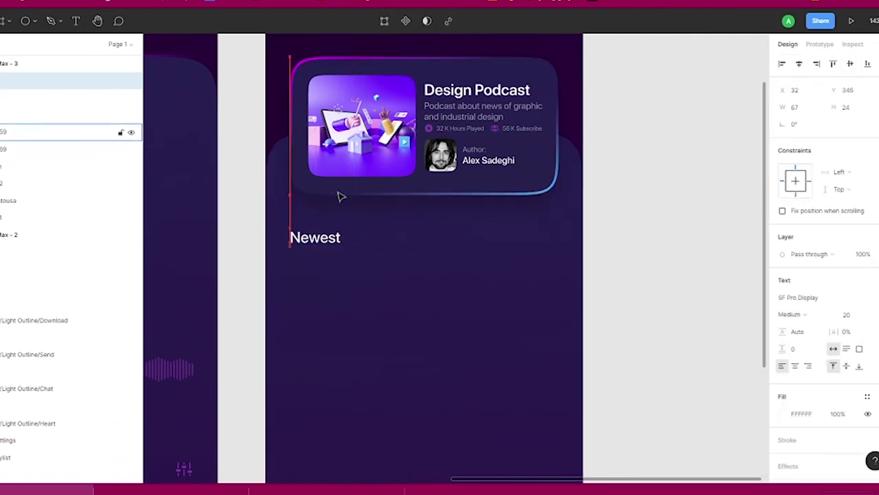
pyautogui.rightClick(639, 142)
pyautogui.click(786, 280)
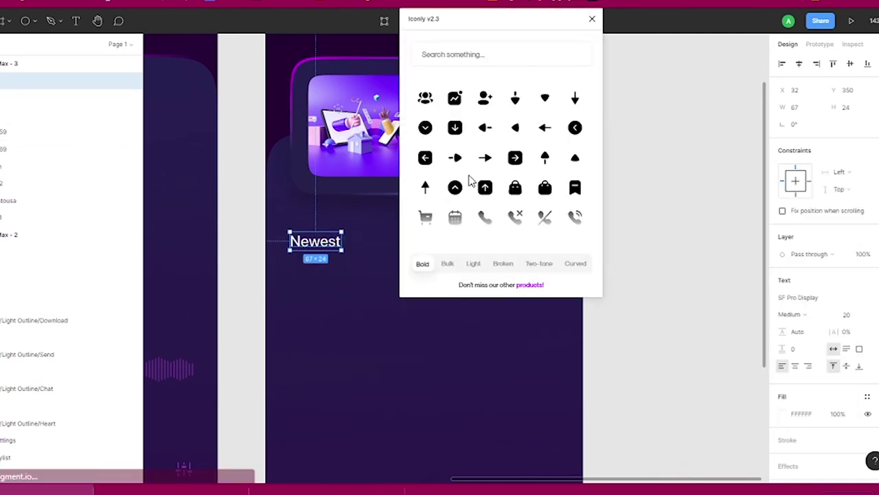
pyautogui.click(577, 94)
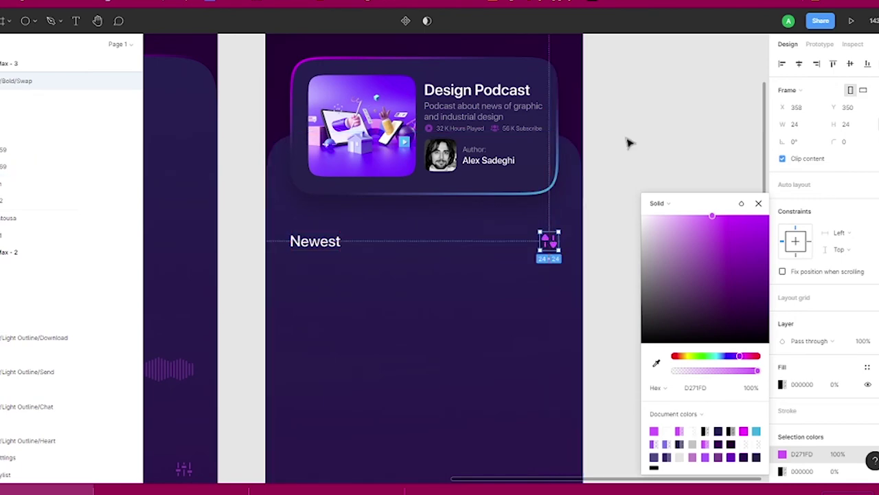
pyautogui.press('Escape')
pyautogui.press('Escape')
# - Move the stacked episode artwork under Newest and add a 'System design' text box beside it
pyautogui.scroll(-3, 650, 165)
pyautogui.scroll(-5, 653, 158)
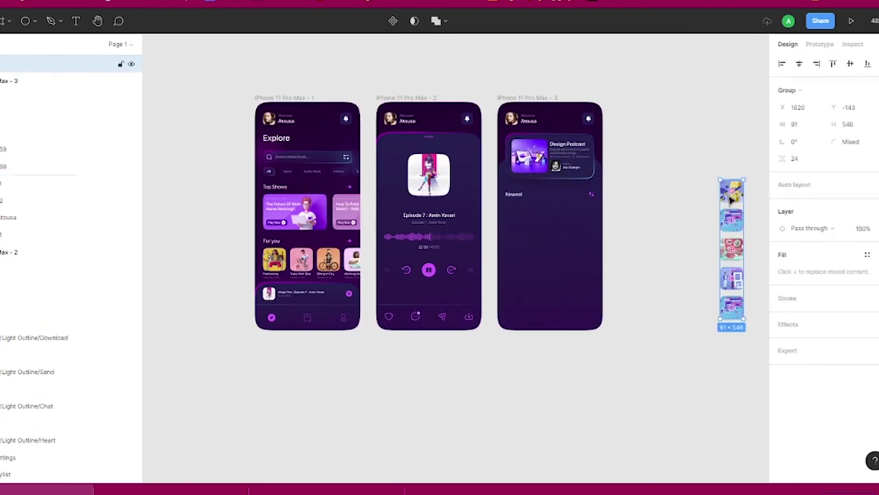
pyautogui.moveTo(731, 189); pyautogui.dragTo(519, 213)
pyautogui.scroll(5, 519, 200)
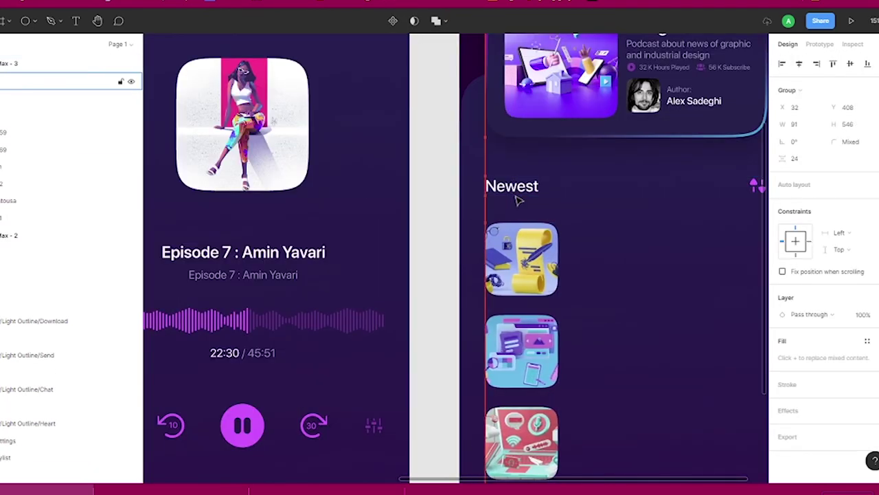
pyautogui.scroll(-5, 518, 196)
pyautogui.press('t')
pyautogui.moveTo(571, 216); pyautogui.dragTo(626, 262)
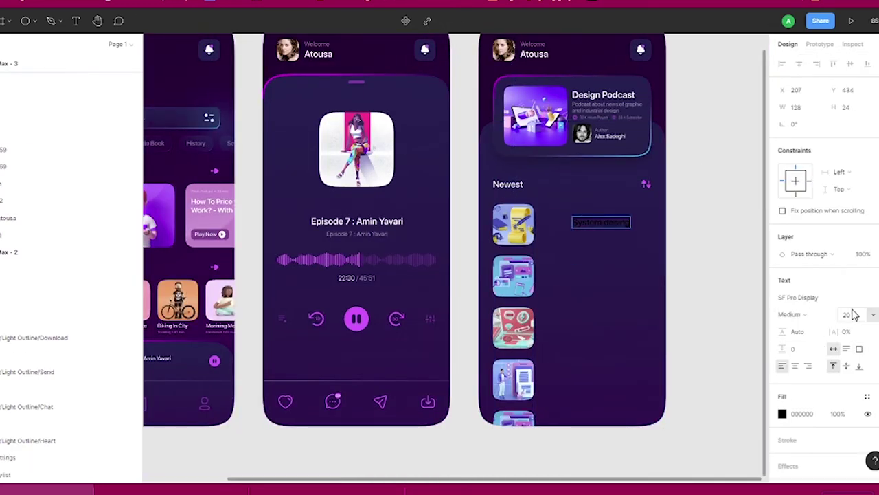
# - Set the System desing title to 16 pt with white FFFFFF fill
pyautogui.write('16')
pyautogui.click(797, 314)
pyautogui.press('Escape')
pyautogui.click(802, 413)
pyautogui.write('FFFFFF')
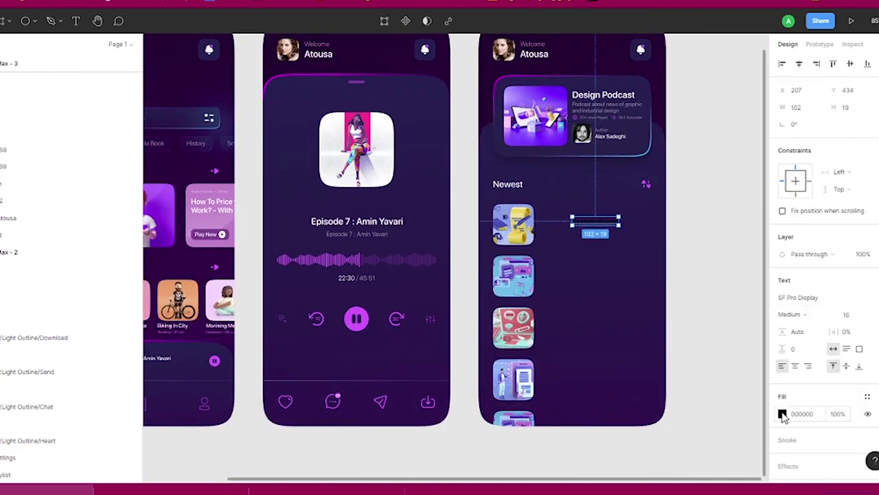
pyautogui.scroll(5, 462, 219)
pyautogui.write('System desing')
# - Draw a text box below the title and fill it with two Lorem ipsum sentences
pyautogui.press('t')
pyautogui.moveTo(483, 230); pyautogui.dragTo(540, 256)
pyautogui.rightClick(501, 239)
pyautogui.moveTo(520, 281)
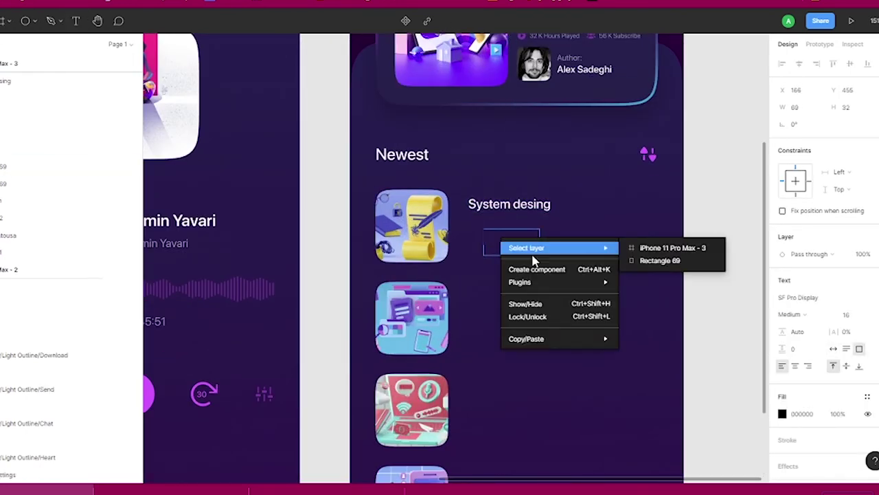
pyautogui.click(646, 168)
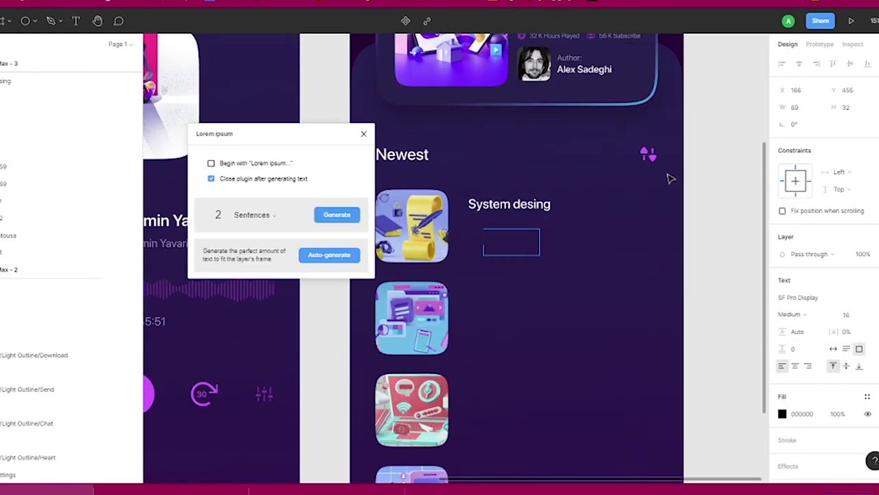
pyautogui.press('Return')
pyautogui.click(833, 349)
# - Style the description as Regular 12 pt, white, at 50% opacity
pyautogui.click(790, 314)
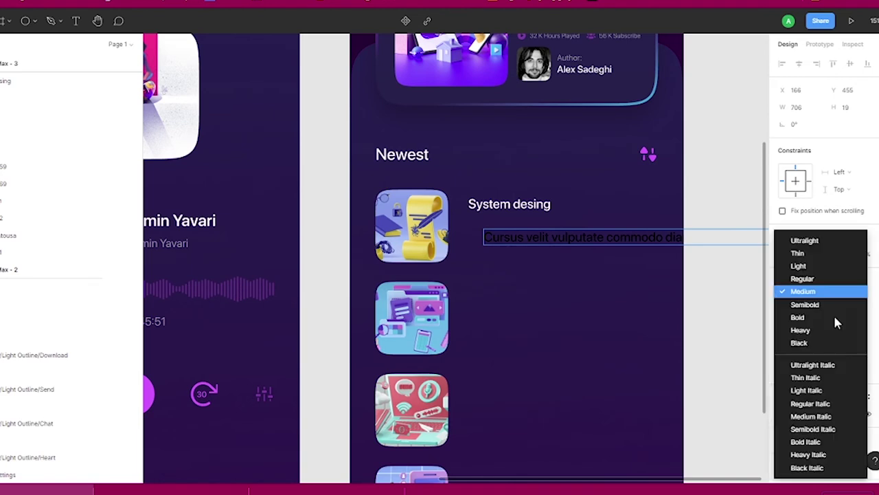
pyautogui.click(802, 277)
pyautogui.click(782, 414)
pyautogui.moveTo(646, 336); pyautogui.dragTo(553, 163)
pyautogui.click(846, 314)
pyautogui.write('12')
pyautogui.press('Return')
pyautogui.click(862, 254)
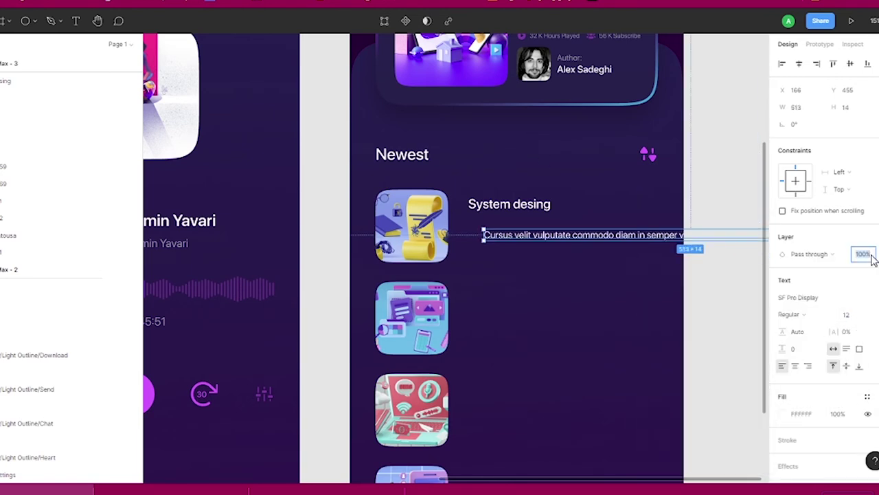
pyautogui.write('50')
pyautogui.press('Return')
# - Place the description under System desing and narrow it to wrap onto two lines
pyautogui.moveTo(502, 245); pyautogui.dragTo(487, 231)
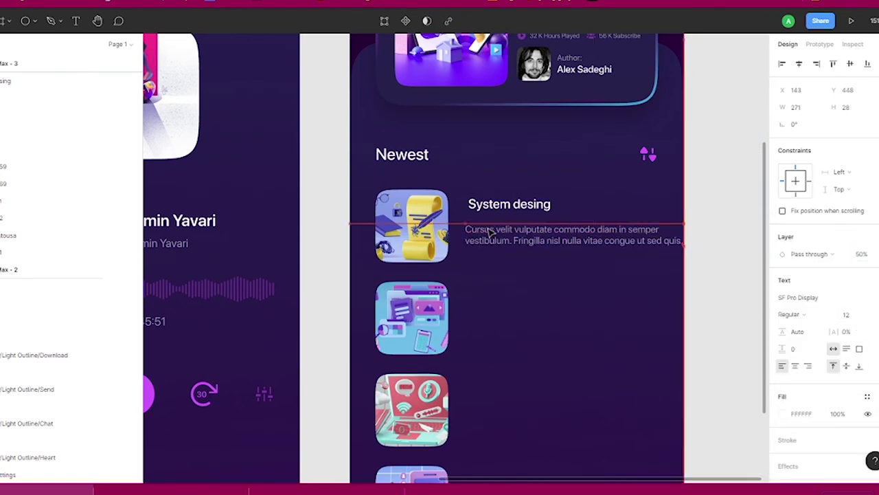
pyautogui.scroll(2, 697, 227)
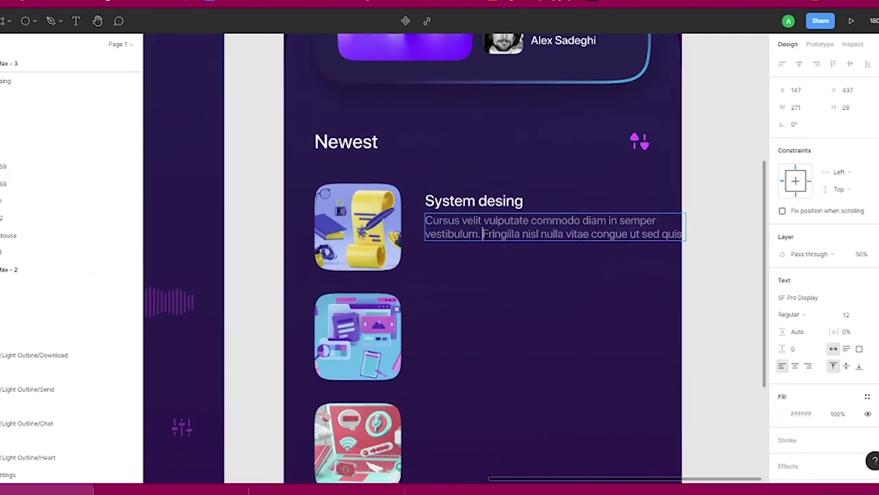
pyautogui.moveTo(685, 228); pyautogui.dragTo(656, 227)
pyautogui.keyDown('shift'); pyautogui.click(474, 201); pyautogui.keyUp('shift')
pyautogui.press('Left')
pyautogui.press('Left')
pyautogui.press('Left')
pyautogui.press('Left')
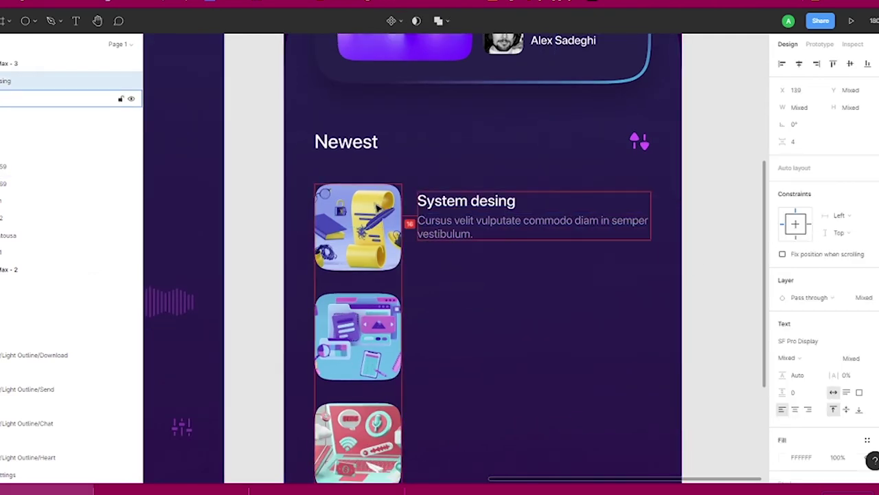
pyautogui.keyDown('shift'); pyautogui.click(471, 201); pyautogui.keyUp('shift')
pyautogui.scroll(2, 599, 225)
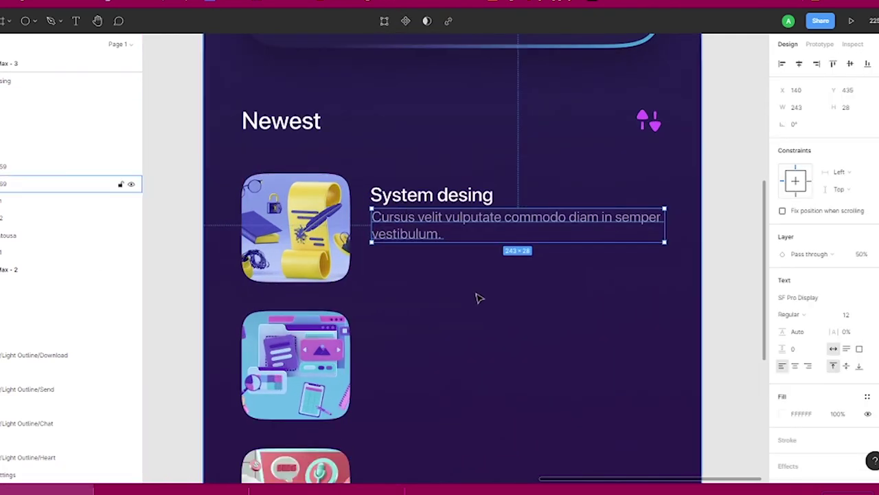
# - Paste a copy of the 32 K Hours Played group under the first episode
pyautogui.rightClick(430, 194)
pyautogui.press('Escape')
pyautogui.scroll(5, 425, 261)
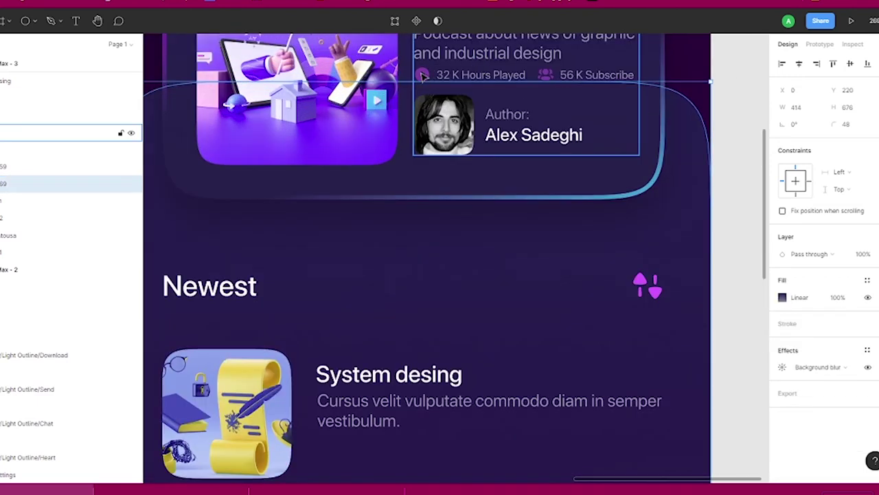
pyautogui.click(480, 75)
pyautogui.hotkey('ctrl', 'v')
pyautogui.moveTo(502, 117); pyautogui.dragTo(488, 267)
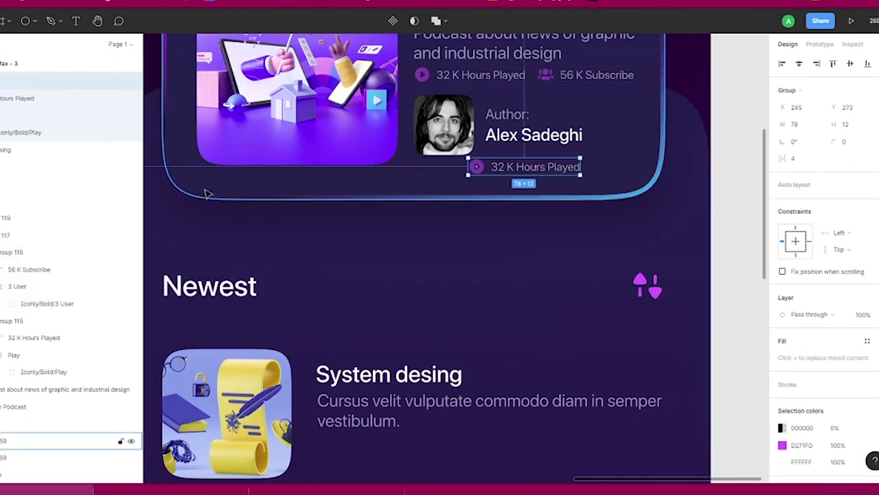
# - Change the copied stat to 12 K and place a second copy beside it
pyautogui.scroll(2, 544, 382)
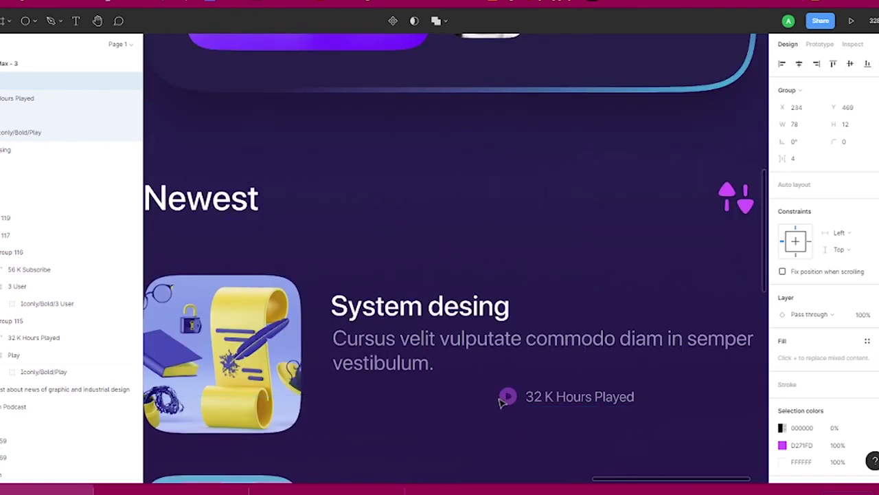
pyautogui.click(385, 395)
pyautogui.doubleClick(377, 397)
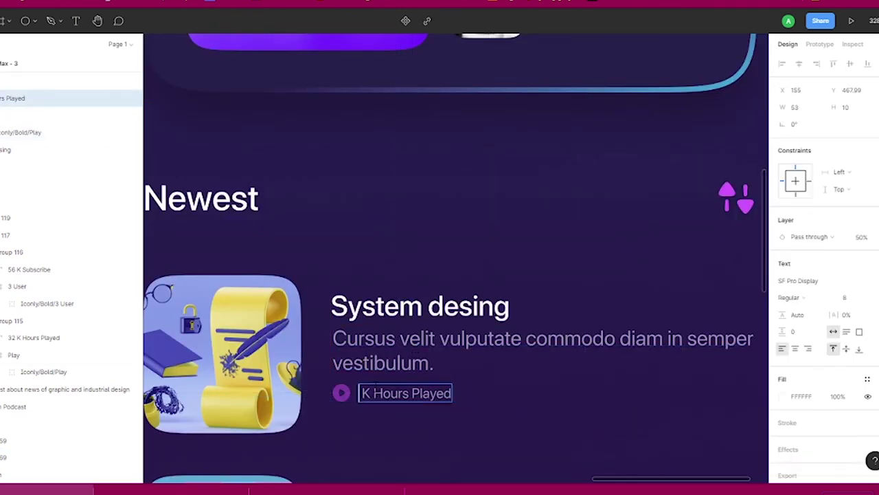
pyautogui.write('12')
pyautogui.press('Escape')
pyautogui.moveTo(412, 395); pyautogui.dragTo(570, 396)
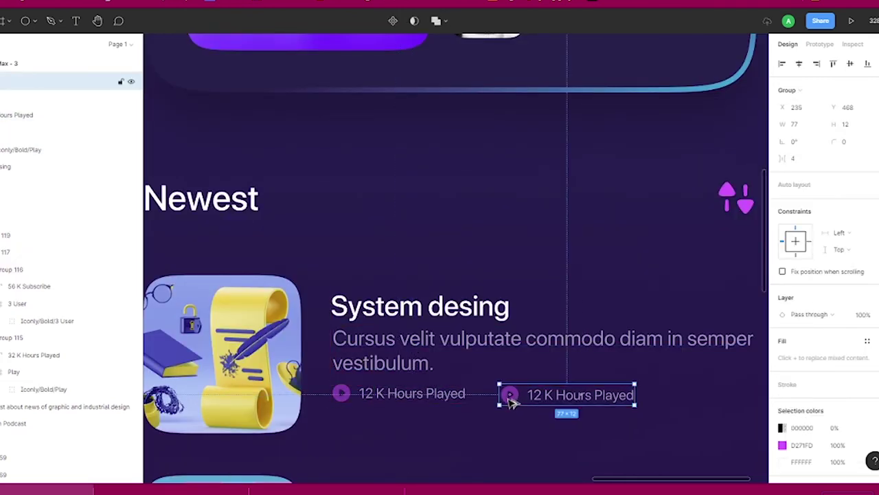
pyautogui.press('Left')
pyautogui.press('Left')
pyautogui.press('Left')
pyautogui.press('Up')
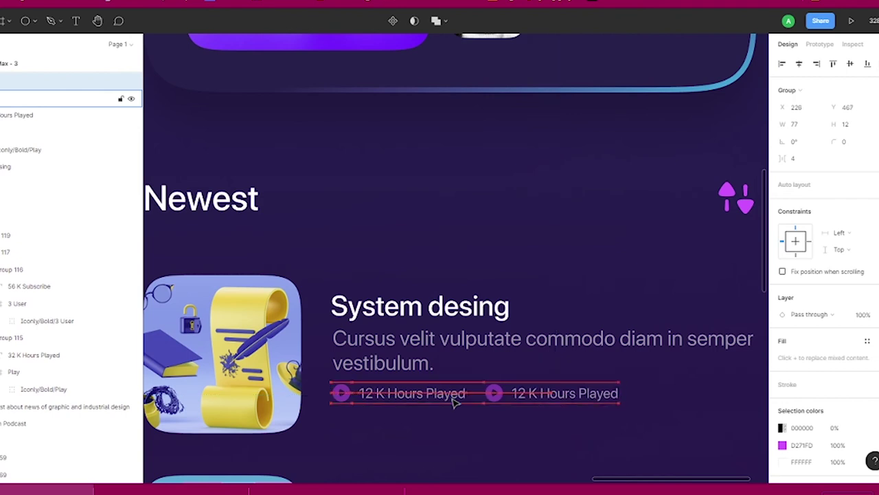
# - Insert the Iconly Time Circle clock icon, sized 12 by 12
pyautogui.rightClick(457, 402)
pyautogui.moveTo(519, 376)
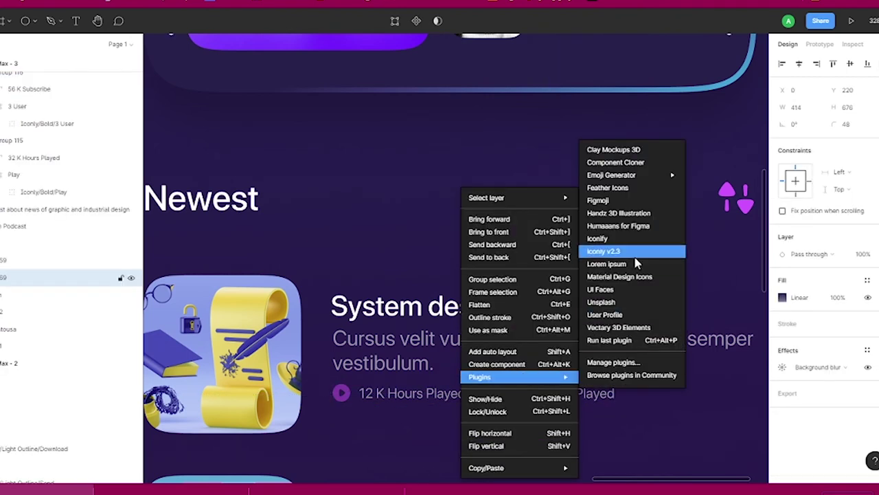
pyautogui.click(622, 251)
pyautogui.scroll(-2, 543, 159)
pyautogui.click(543, 151)
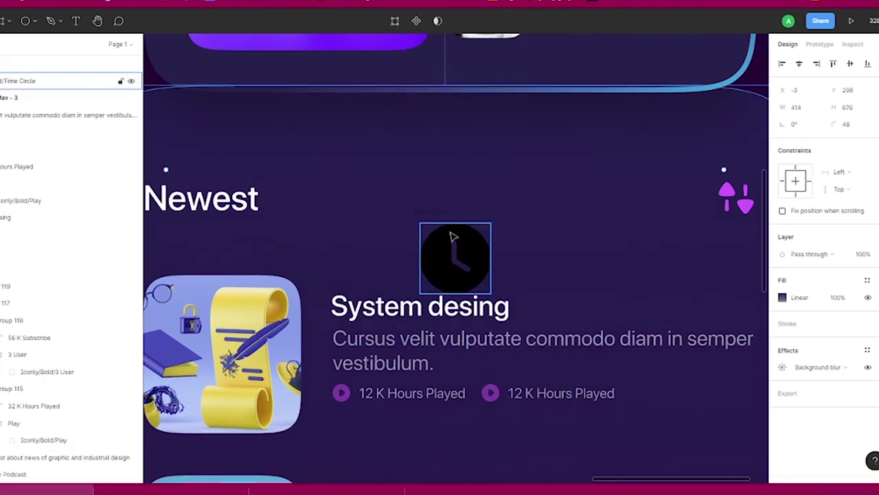
pyautogui.moveTo(446, 249); pyautogui.dragTo(448, 251)
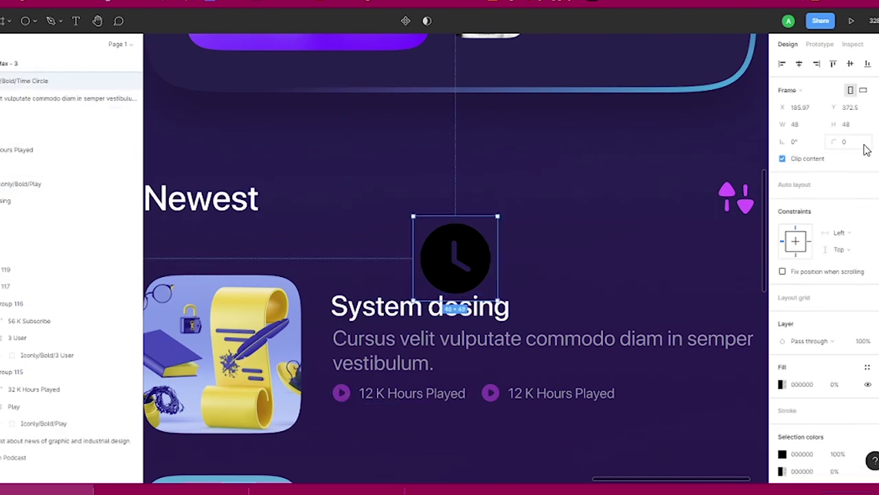
pyautogui.write('12')
pyautogui.press('Return')
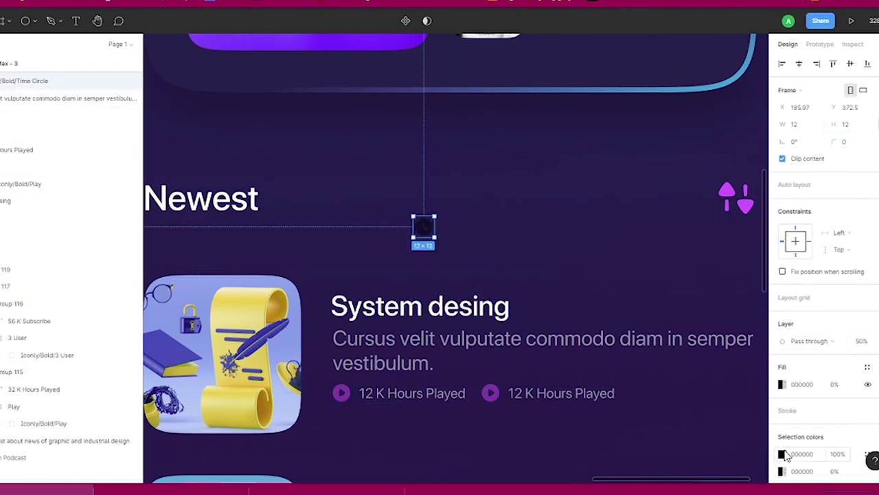
# - Colour the clock icon purple D271FD and line it up beside the second stat
pyautogui.click(783, 454)
pyautogui.click(756, 456)
pyautogui.moveTo(424, 227); pyautogui.dragTo(499, 409)
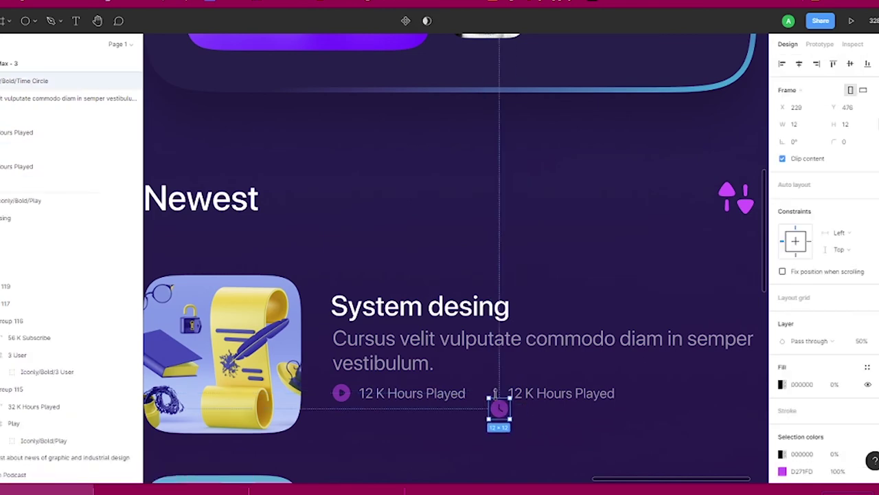
pyautogui.scroll(5, 494, 399)
pyautogui.moveTo(480, 369); pyautogui.dragTo(479, 333)
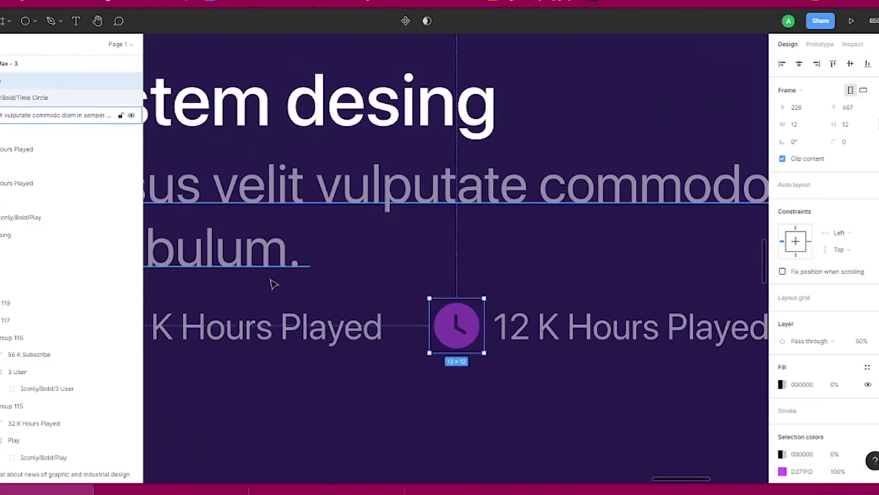
pyautogui.scroll(-5, 618, 323)
# - Group the clock icon with its 12 K text, then select the stats and episode title together
pyautogui.click(316, 322)
pyautogui.click(534, 324)
pyautogui.keyDown('shift'); pyautogui.click(639, 325); pyautogui.keyUp('shift')
pyautogui.hotkey('ctrl', 'g')
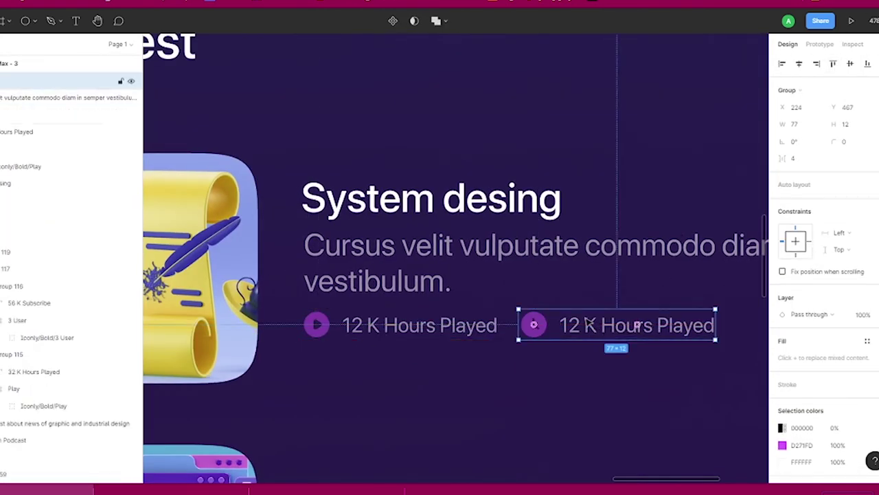
pyautogui.keyDown('shift'); pyautogui.click(388, 337); pyautogui.keyUp('shift')
pyautogui.scroll(-4, 470, 354)
pyautogui.keyDown('shift'); pyautogui.click(452, 282); pyautogui.keyUp('shift')
# - Group the episode title, description and stats, then duplicate the group for each remaining card
pyautogui.keyDown('shift'); pyautogui.click(481, 304); pyautogui.keyUp('shift')
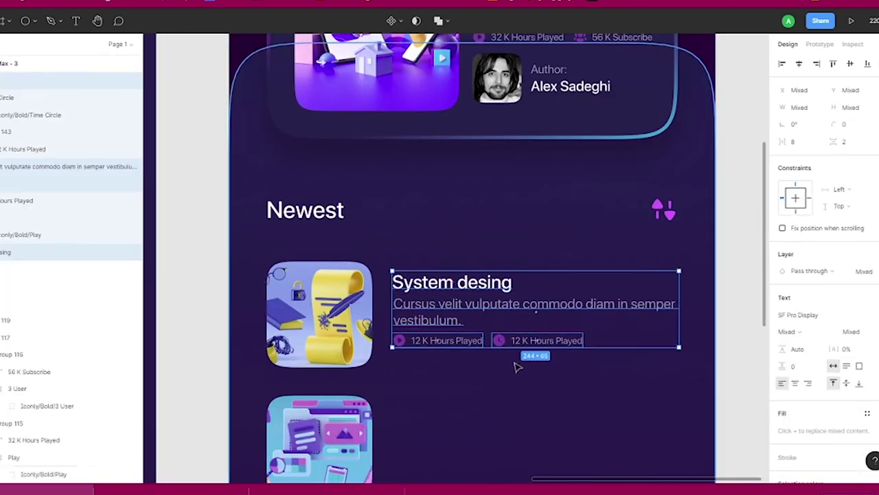
pyautogui.hotkey('ctrl', 'g')
pyautogui.moveTo(454, 288)
pyautogui.mouseDown()
pyautogui.moveTo(490, 298)
pyautogui.moveTo(462, 298)
pyautogui.mouseUp()
pyautogui.hotkey('ctrl', 'd')
pyautogui.scroll(-3, 490, 297)
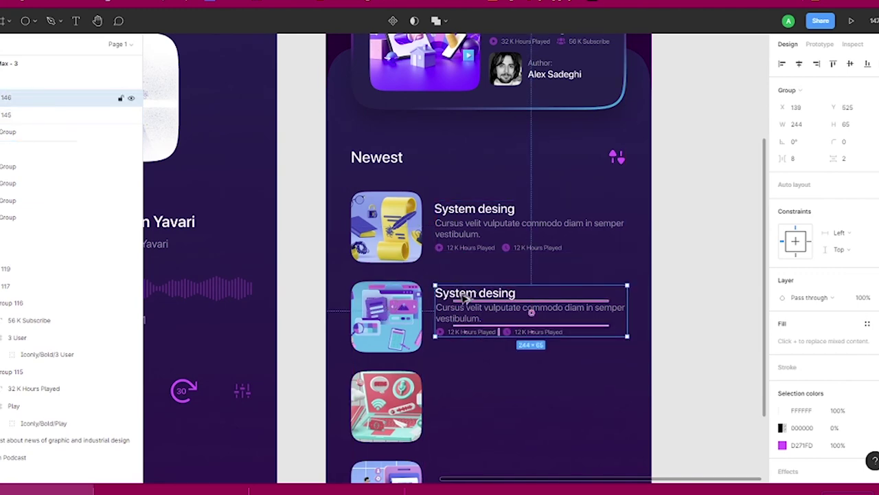
pyautogui.hotkey('ctrl', 'd')
pyautogui.scroll(-3, 532, 291)
pyautogui.hotkey('ctrl', 'd')
pyautogui.hotkey('ctrl', 'd')
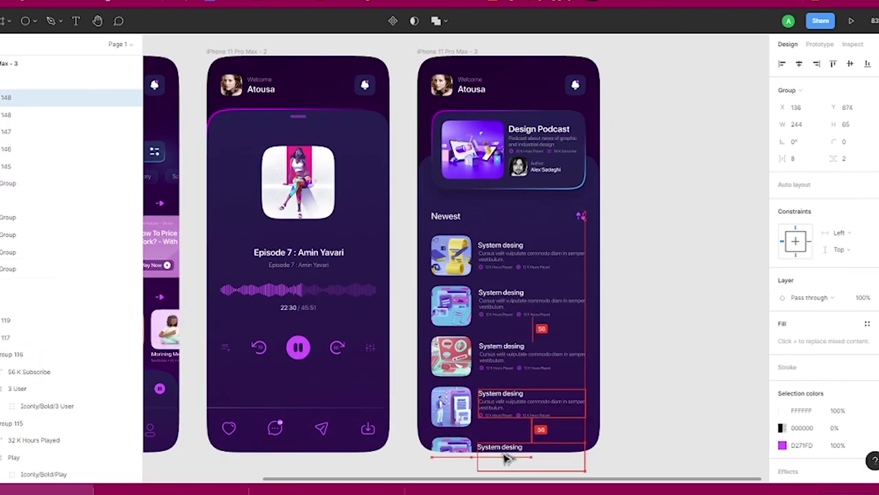
pyautogui.scroll(5, 507, 459)
# - Vertically centre each card's text group on its image
pyautogui.click(412, 330)
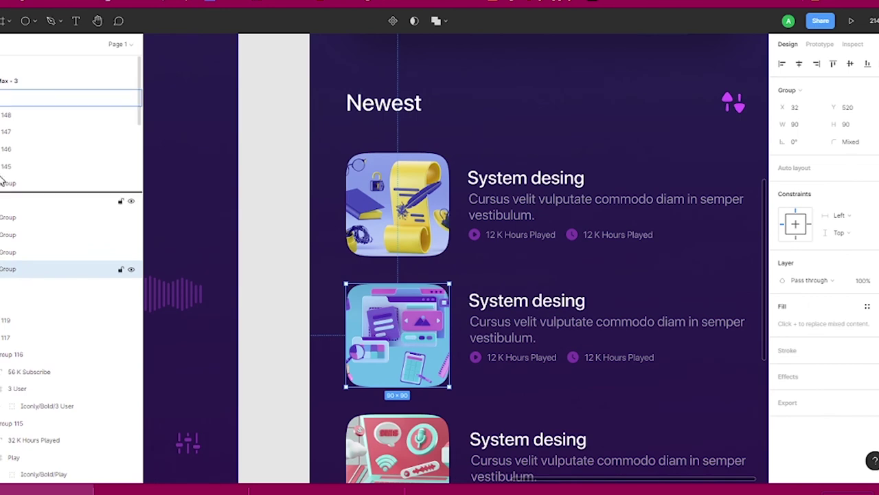
pyautogui.keyDown('shift'); pyautogui.click(481, 302); pyautogui.keyUp('shift')
pyautogui.click(850, 65)
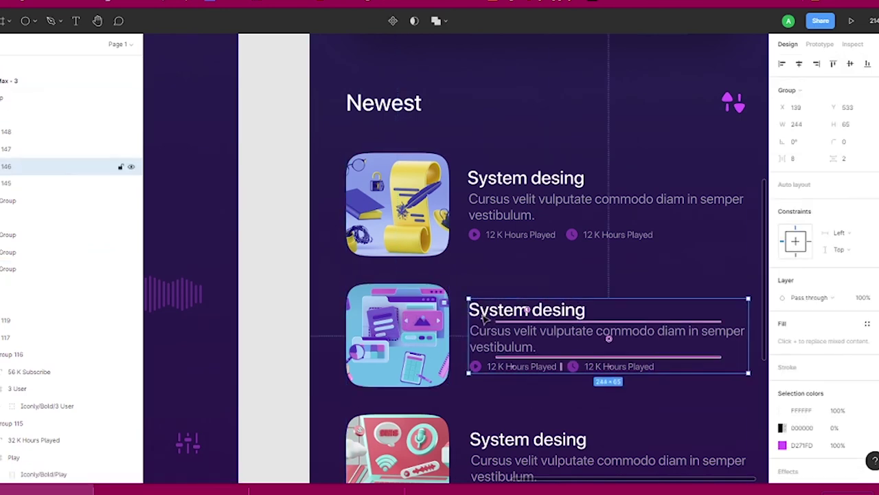
pyautogui.scroll(-3, 609, 334)
pyautogui.click(610, 269)
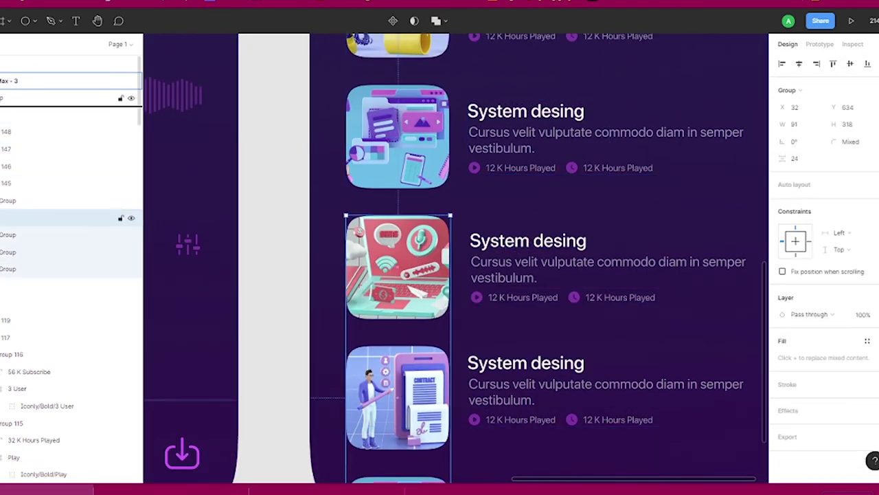
pyautogui.keyDown('shift'); pyautogui.click(414, 264); pyautogui.keyUp('shift')
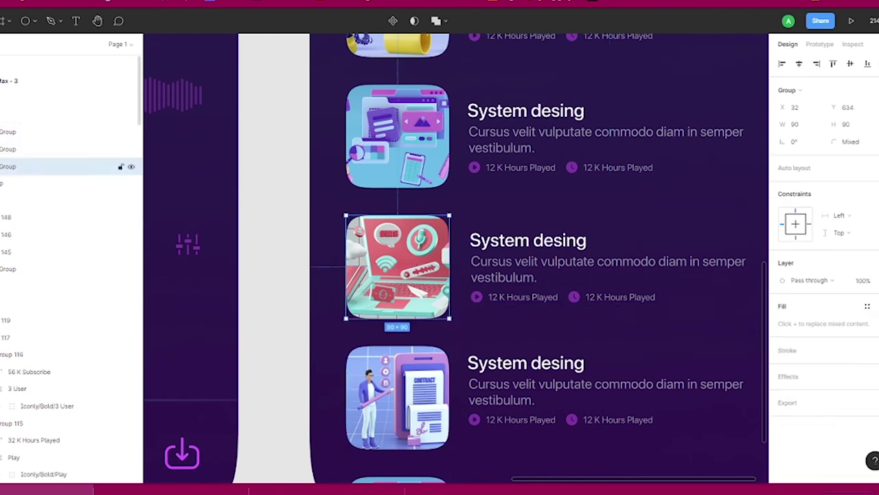
pyautogui.keyDown('shift'); pyautogui.click(549, 268); pyautogui.keyUp('shift')
pyautogui.keyDown('shift'); pyautogui.click(427, 246); pyautogui.keyUp('shift')
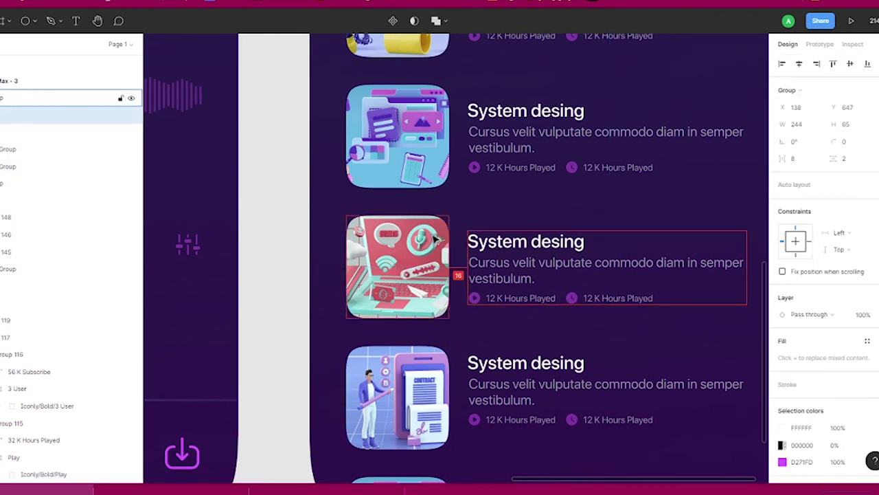
pyautogui.click(605, 392)
pyautogui.click(399, 412)
pyautogui.click(506, 366)
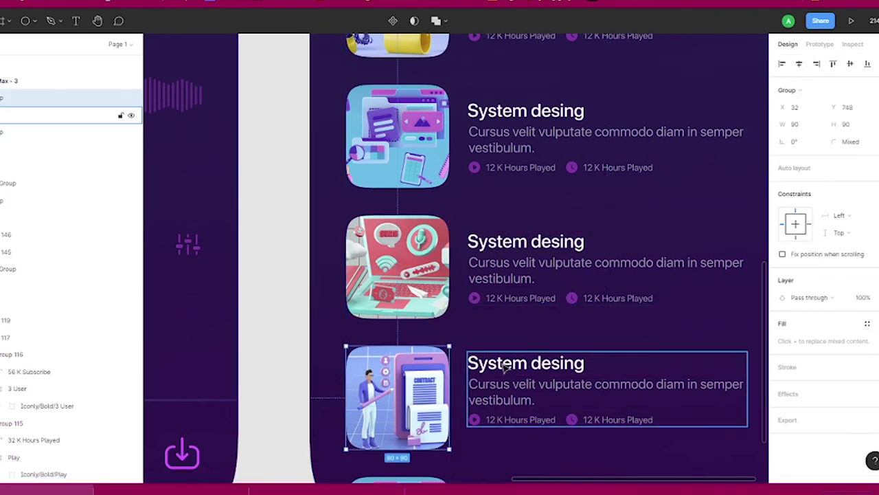
# - Check the fifth, third and second cards' text groups, then clear the selection
pyautogui.scroll(-3, 467, 385)
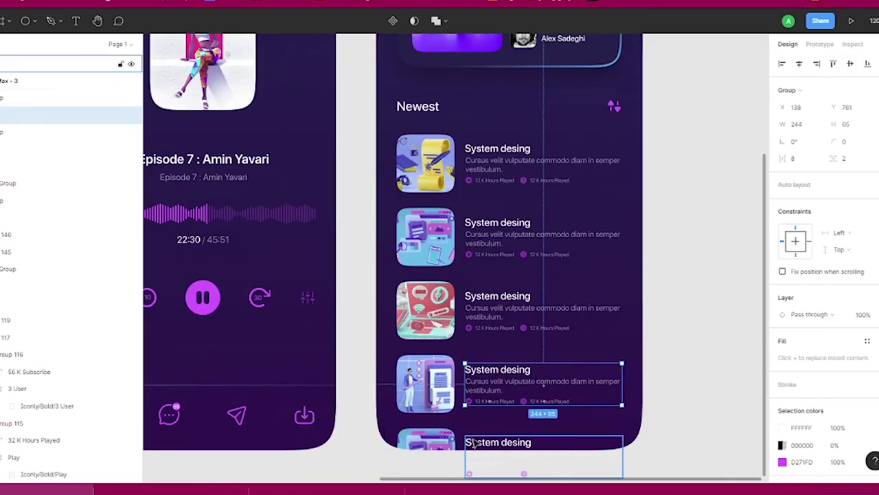
pyautogui.scroll(3, 473, 443)
pyautogui.click(467, 445)
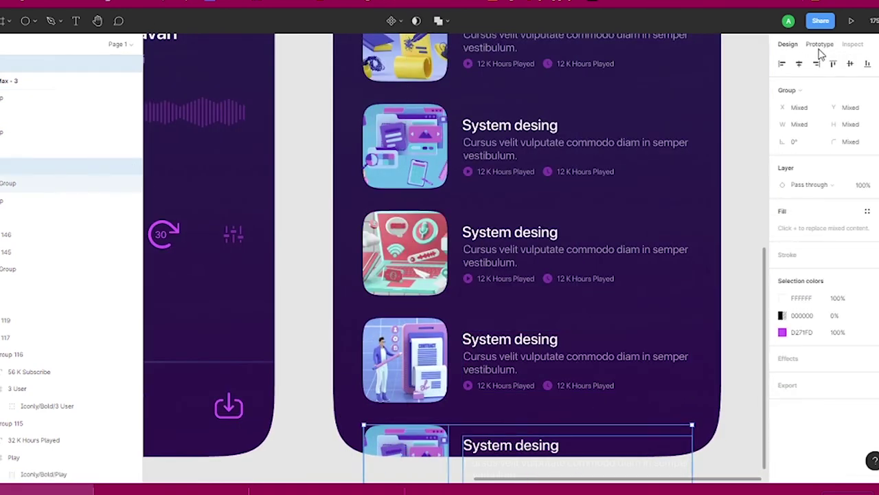
pyautogui.click(481, 234)
pyautogui.click(481, 127)
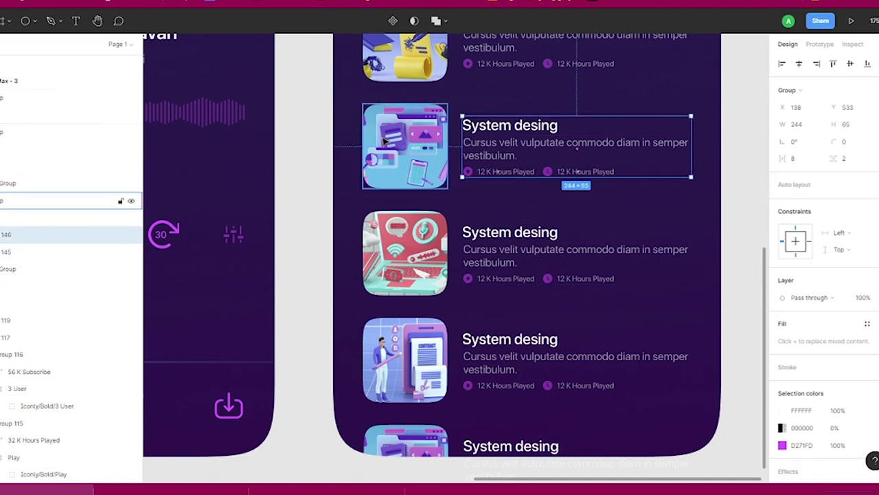
pyautogui.click(691, 104)
pyautogui.scroll(-5, 691, 104)
pyautogui.scroll(2, 692, 222)
pyautogui.scroll(-3, 692, 222)
# - Pan left to view the three finished phone screens side by side
pyautogui.hscroll(-2, 424, 418)
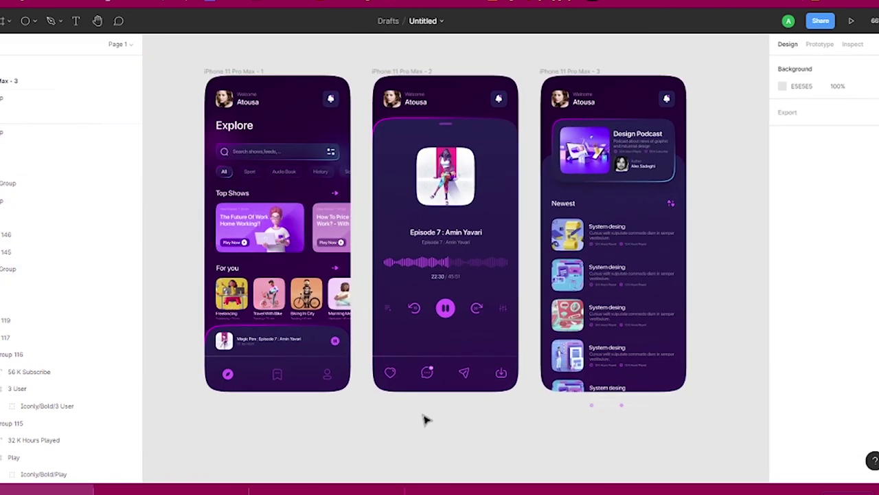